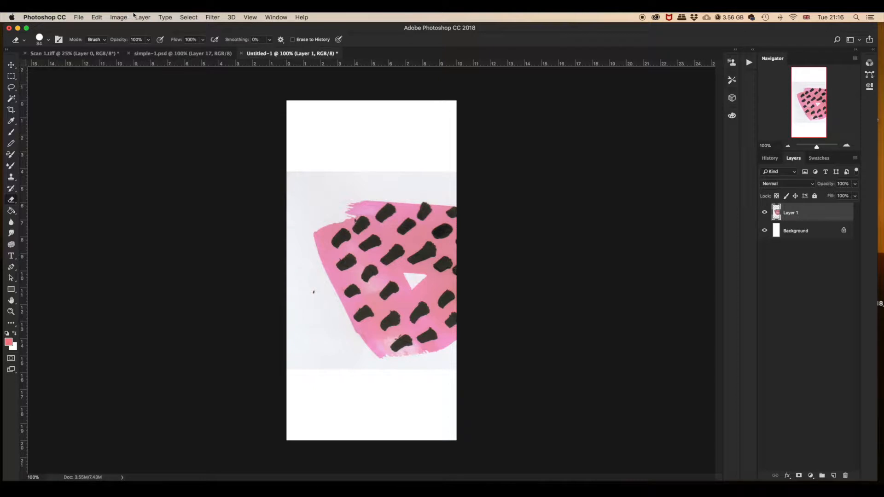
Free-transform the pink dotted shape: rotate it -90°, scale it down and place it in the canvas's upper left.
{"action": "left_click", "coordinate": [132, 17]}
{"action": "left_click", "coordinate": [129, 16]}
{"action": "left_click", "coordinate": [98, 16]}
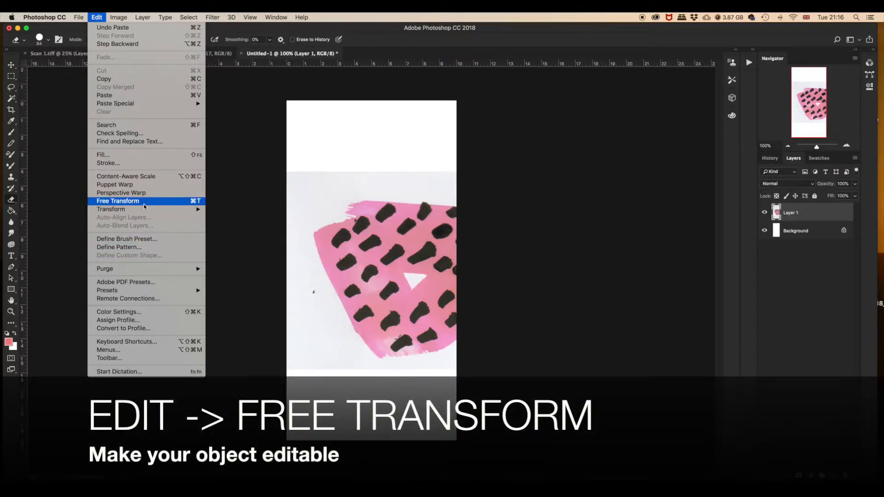
{"action": "left_click", "coordinate": [143, 204]}
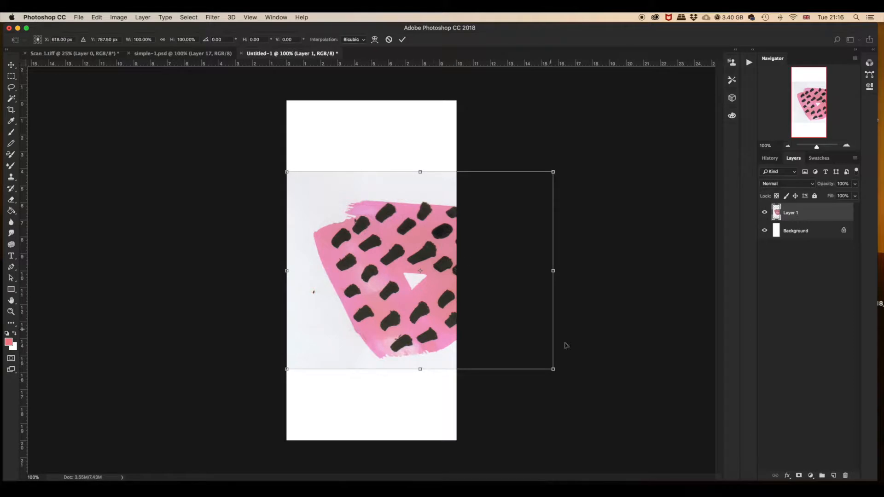
{"action": "left_click_drag", "start_coordinate": [575, 371], "coordinate": [392, 193]}
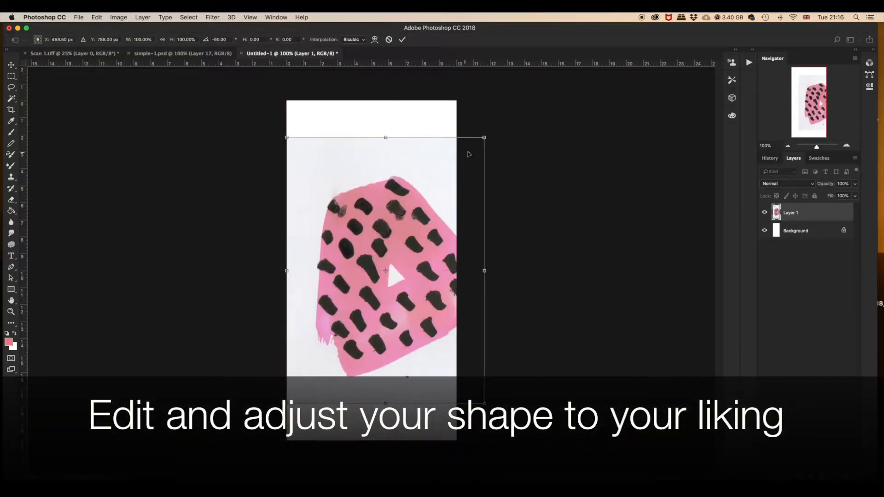
{"action": "mouse_move", "coordinate": [484, 137]}
{"action": "left_mouse_down"}
{"action": "mouse_move", "coordinate": [458, 151]}
{"action": "mouse_move", "coordinate": [348, 321]}
{"action": "mouse_move", "coordinate": [350, 167]}
{"action": "left_mouse_up"}
{"action": "key", "text": "Return"}
{"action": "key", "text": "e"}
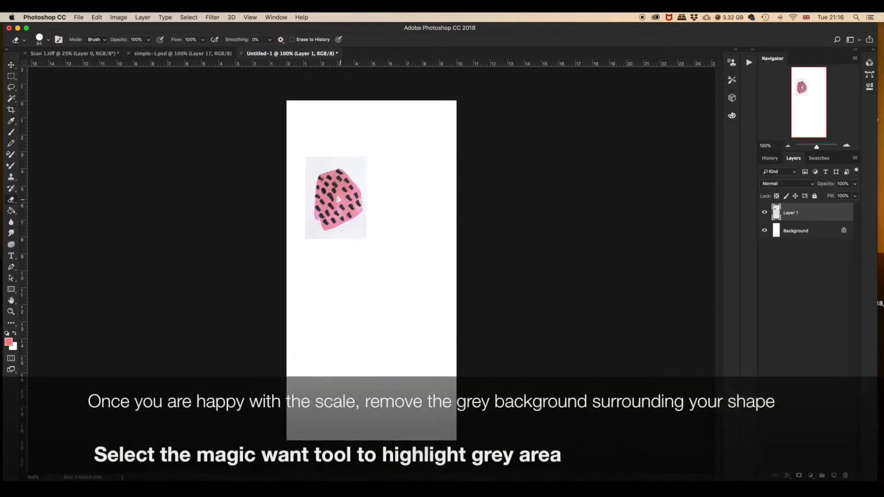
Delete the grey background around the pink shape using a Magic Wand selection extended with Similar, and deselect.
{"action": "left_click", "coordinate": [11, 98]}
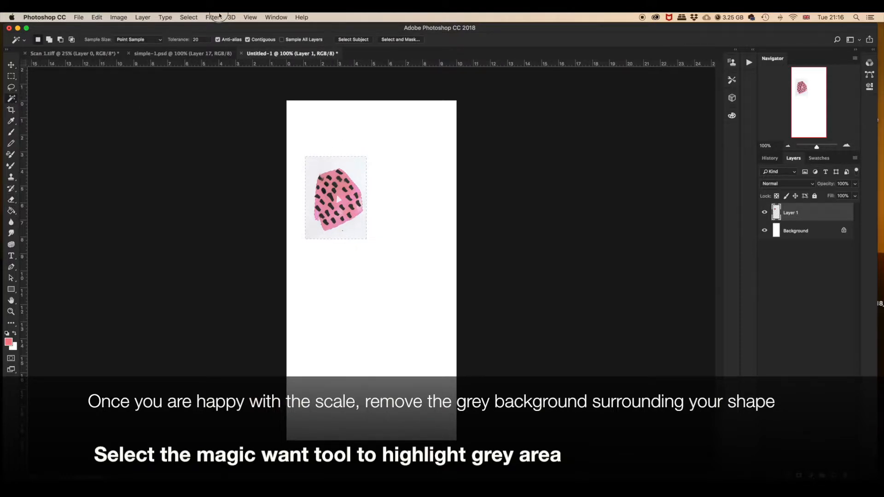
{"action": "left_click", "coordinate": [188, 17]}
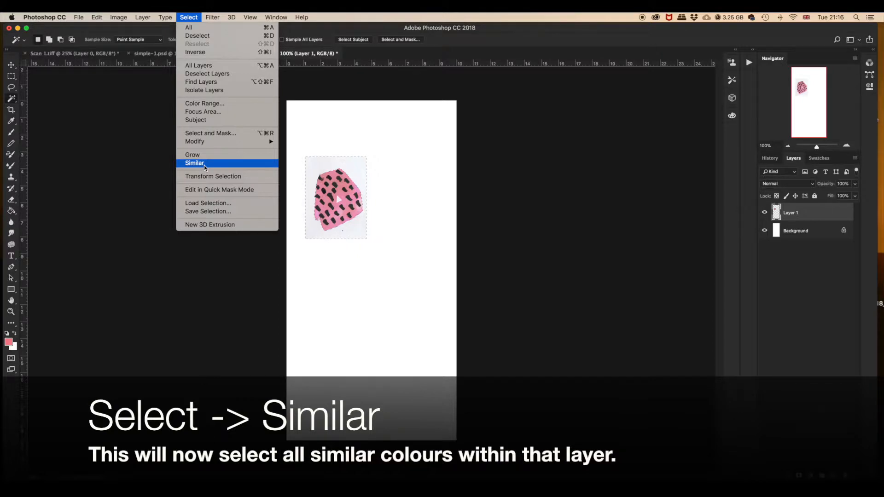
{"action": "left_click", "coordinate": [204, 168]}
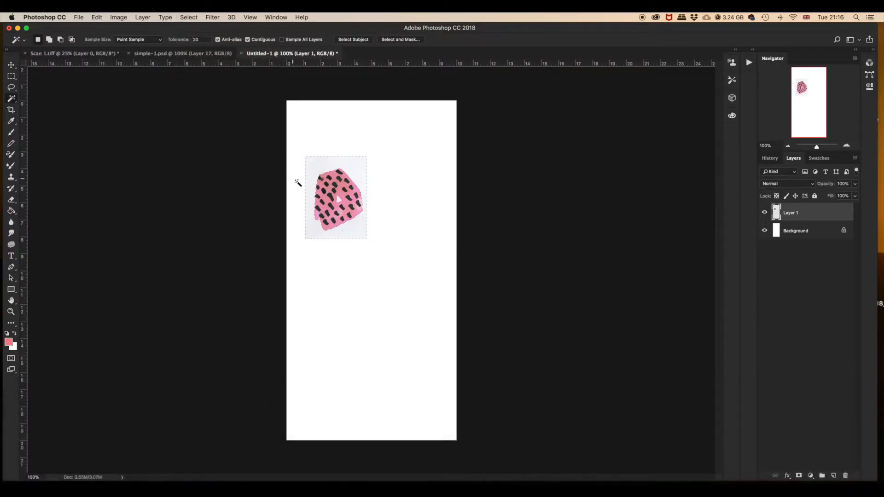
{"action": "key", "text": "super+d"}
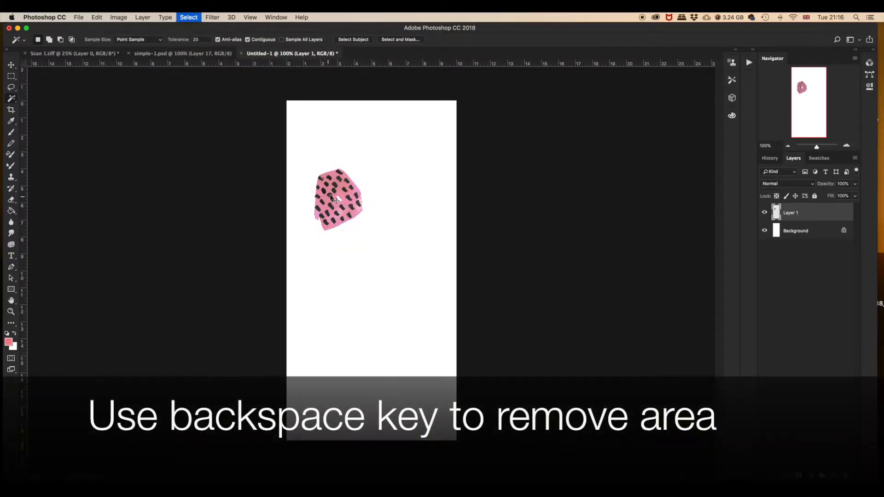
Erase the stray speck left below the pink shape.
{"action": "key", "text": "super+plus"}
{"action": "key", "text": "super+plus"}
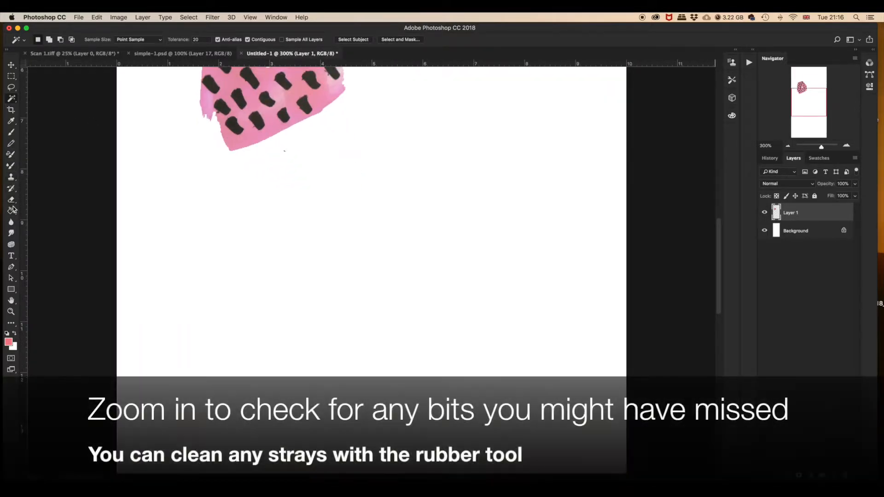
{"action": "key", "text": "e"}
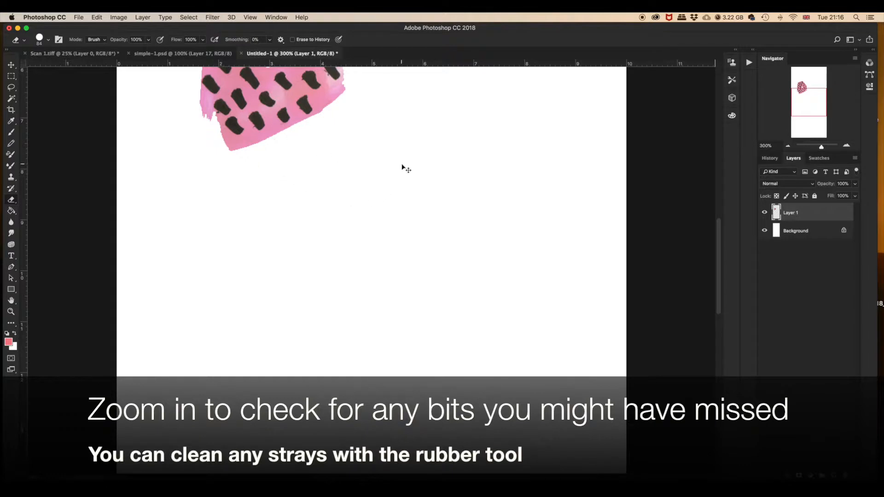
{"action": "key", "text": "super+minus"}
{"action": "key", "text": "super+minus"}
{"action": "key", "text": "super+minus"}
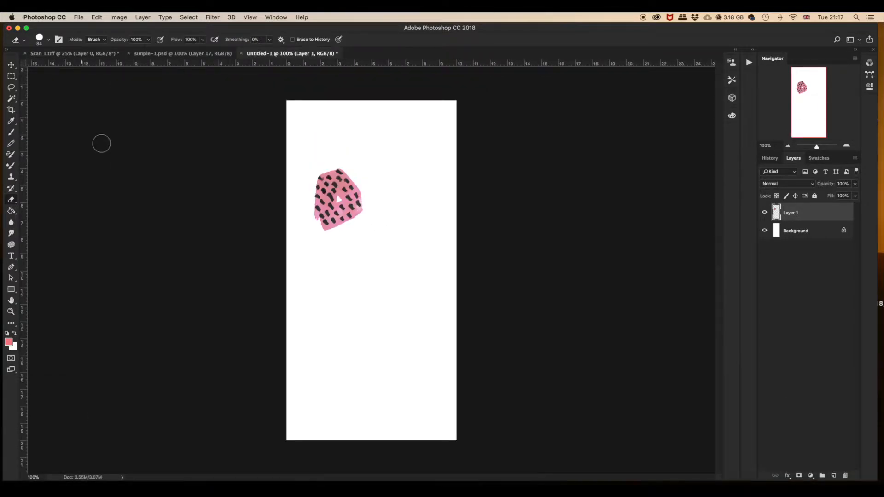
Copy and paste the whole pink shape layer, and place the duplicate in the canvas's lower right.
{"action": "key", "text": "super+a"}
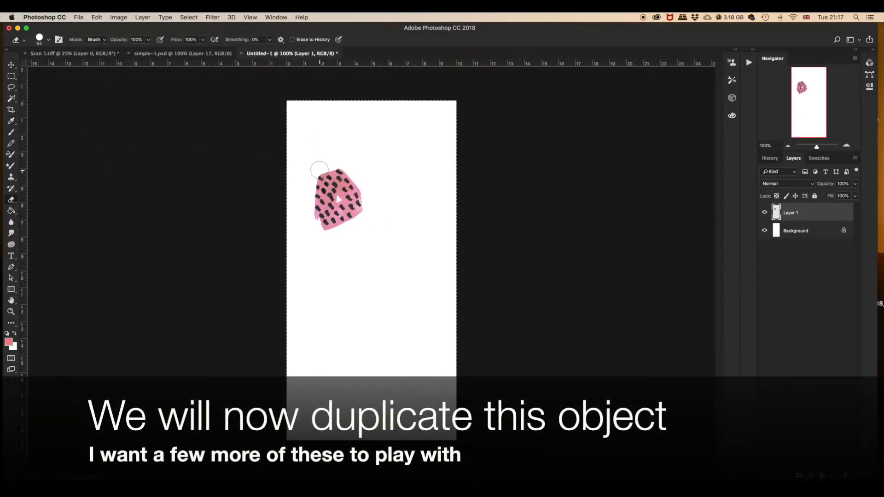
{"action": "left_click", "coordinate": [165, 17]}
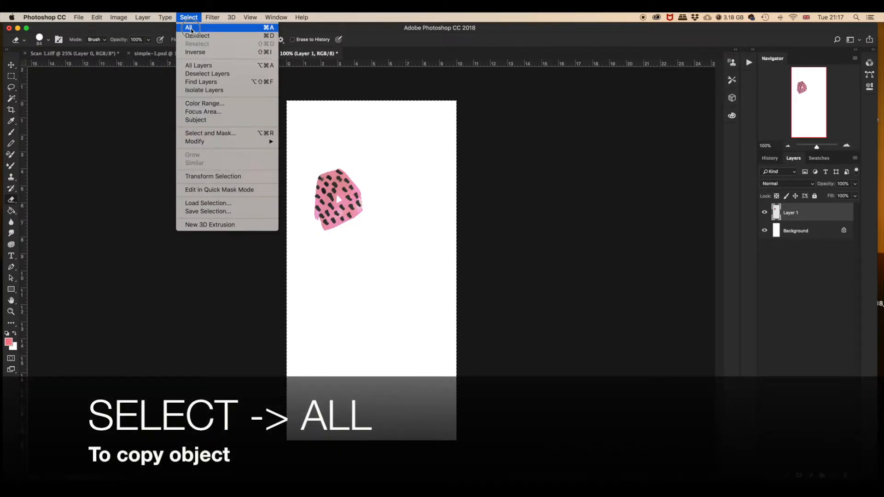
{"action": "left_click", "coordinate": [191, 28]}
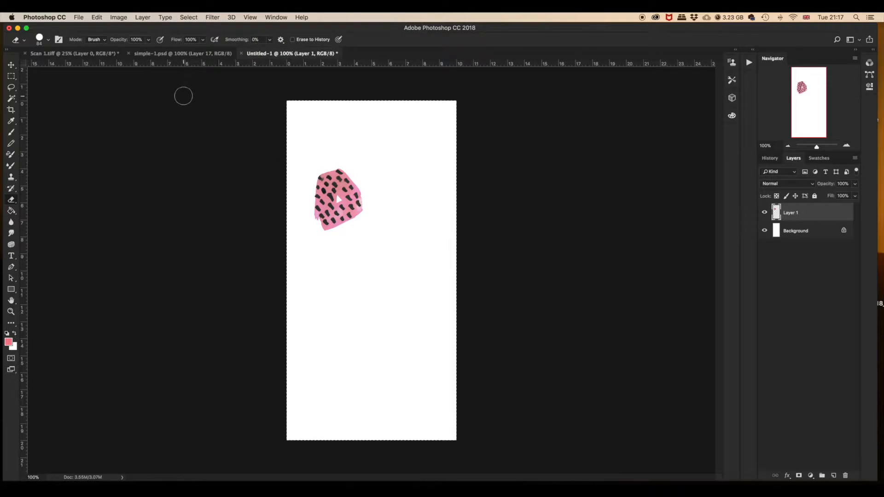
{"action": "left_click", "coordinate": [96, 17]}
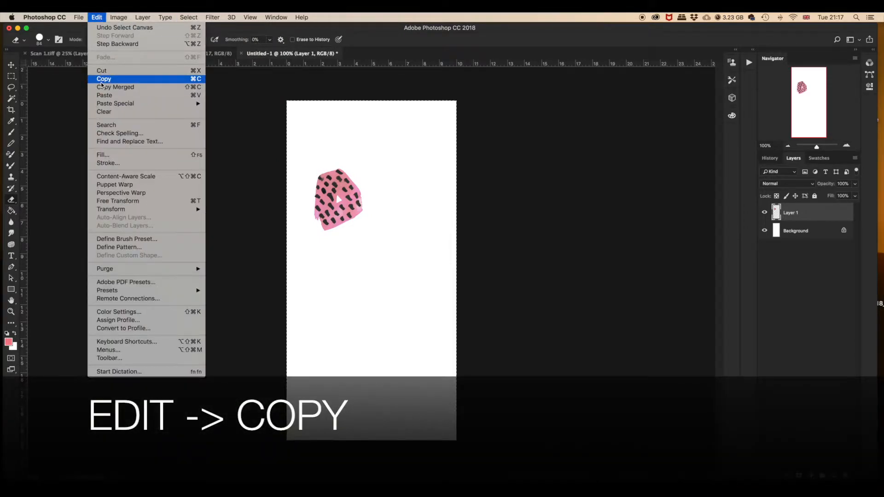
{"action": "left_click", "coordinate": [102, 79]}
{"action": "left_click", "coordinate": [97, 17]}
{"action": "left_click", "coordinate": [125, 99]}
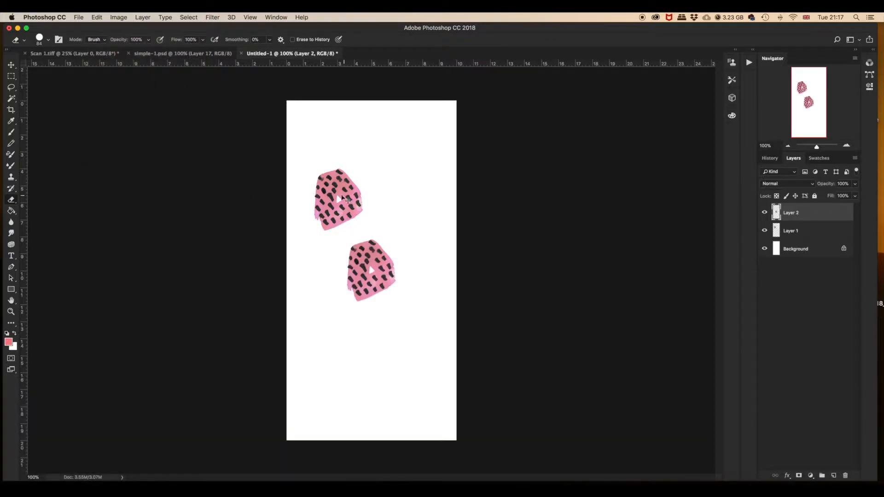
{"action": "left_click_drag", "start_coordinate": [363, 284], "coordinate": [403, 346]}
Paste a third pink shape, rotate it, and position it between the other two.
{"action": "key", "text": "super+a"}
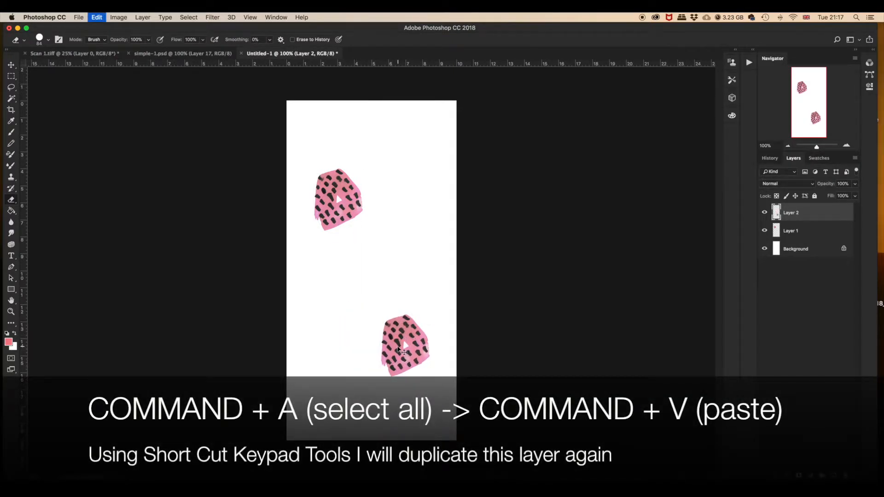
{"action": "key", "text": "super+v"}
{"action": "left_click_drag", "start_coordinate": [405, 285], "coordinate": [399, 249]}
{"action": "key", "text": "super+t"}
{"action": "key", "text": "Return"}
{"action": "key", "text": "e"}
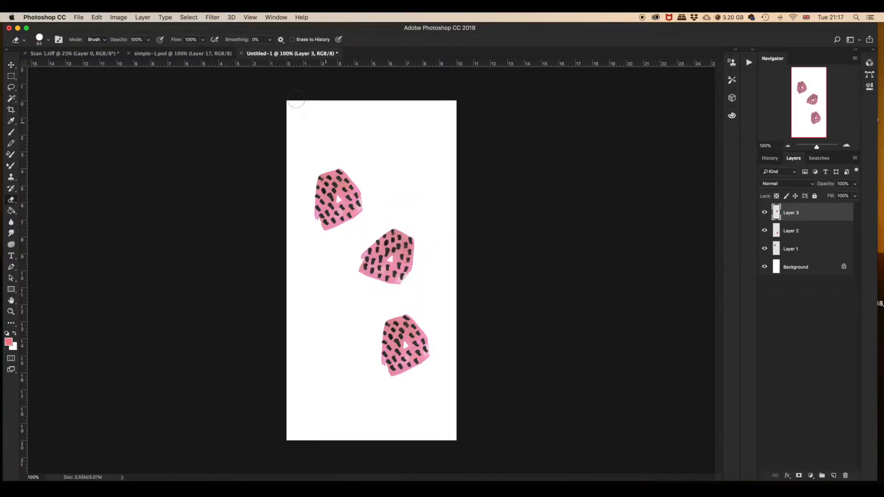
Switch to Scan 1.tiff and copy the orange-and-black striped shape near the page's left edge with a rectangular selection.
{"action": "left_click", "coordinate": [103, 53]}
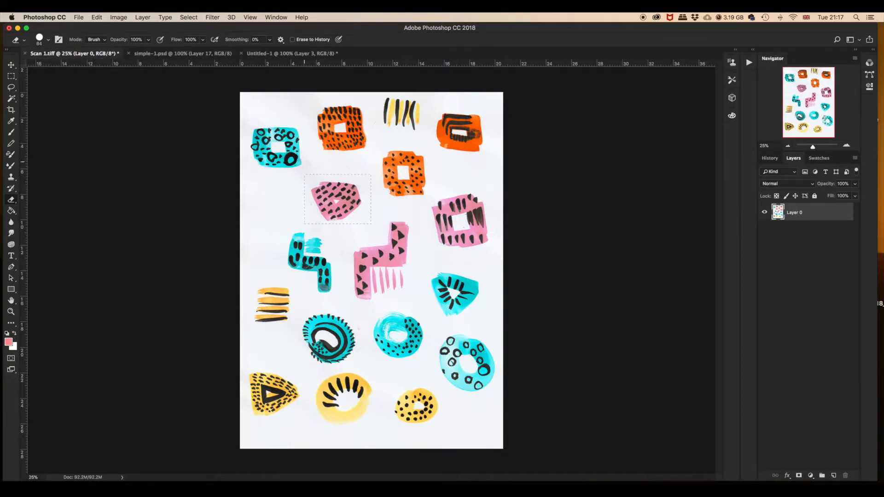
{"action": "key", "text": "super+d"}
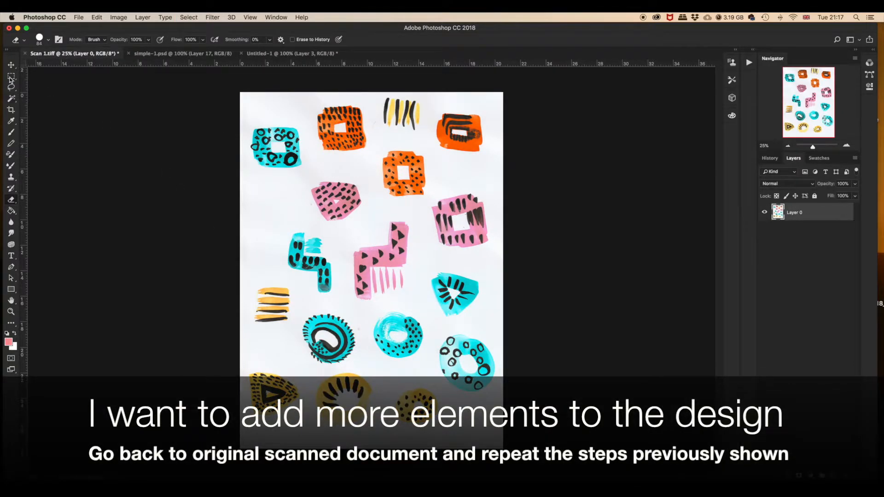
{"action": "left_click", "coordinate": [10, 77]}
{"action": "left_click_drag", "start_coordinate": [247, 279], "coordinate": [297, 330]}
Paste the striped shape into Untitled-1 and rotate it 90° so the stripes run vertically.
{"action": "left_click", "coordinate": [286, 53]}
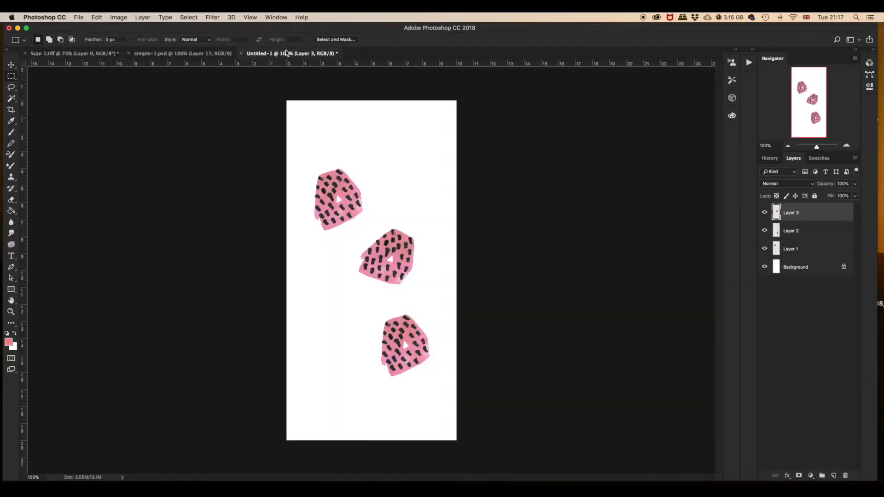
{"action": "key", "text": "ctrl+v"}
{"action": "key", "text": "ctrl+t"}
{"action": "left_click_drag", "start_coordinate": [543, 205], "coordinate": [337, 156]}
{"action": "key", "text": "Return"}
Remove the grey background around the stripes with the Magic Wand and clear the selection.
{"action": "left_click", "coordinate": [11, 98]}
{"action": "left_click", "coordinate": [346, 169]}
{"action": "left_click", "coordinate": [613, 201]}
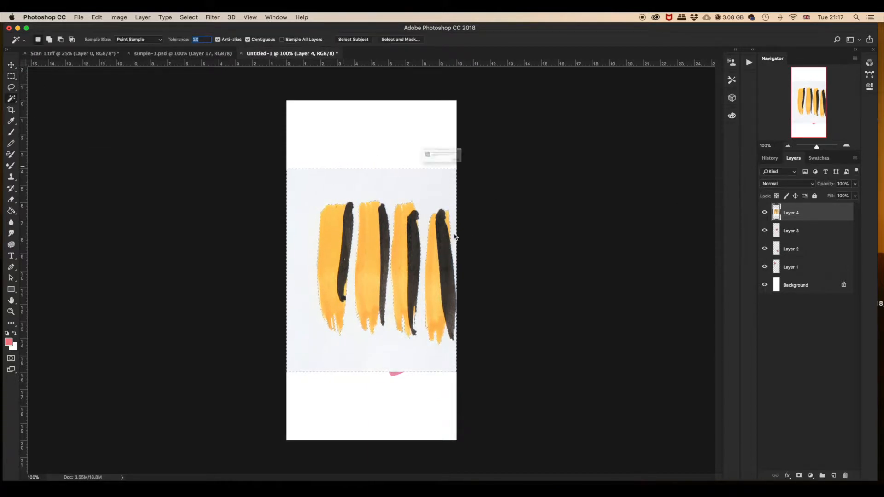
{"action": "key", "text": "Return"}
{"action": "key", "text": "ctrl+t"}
{"action": "left_click_drag", "start_coordinate": [431, 212], "coordinate": [420, 217]}
{"action": "key", "text": "Return"}
{"action": "key", "text": "Delete"}
{"action": "key", "text": "ctrl+d"}
Scale down the striped shape at the canvas's lower left and move Layer 4 beneath the pink shape layers.
{"action": "key", "text": "ctrl+t"}
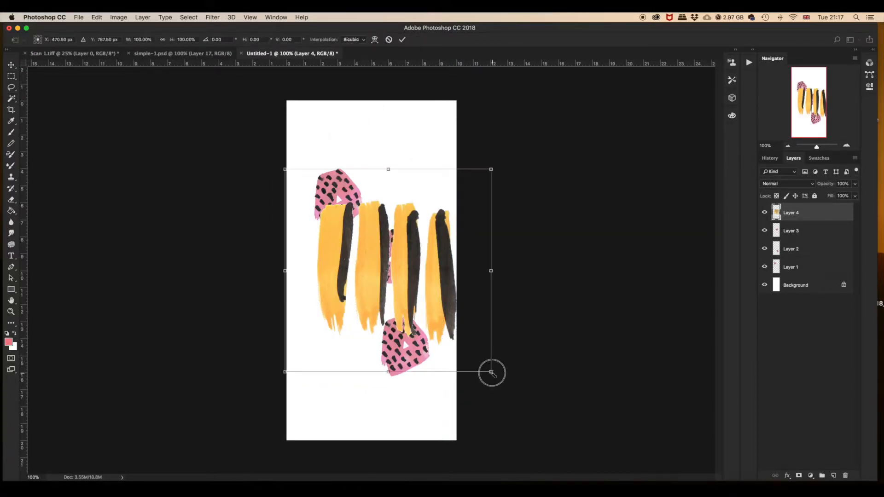
{"action": "left_click_drag", "start_coordinate": [490, 371], "coordinate": [430, 299]}
{"action": "key", "text": "Return"}
{"action": "left_click_drag", "start_coordinate": [371, 215], "coordinate": [355, 313]}
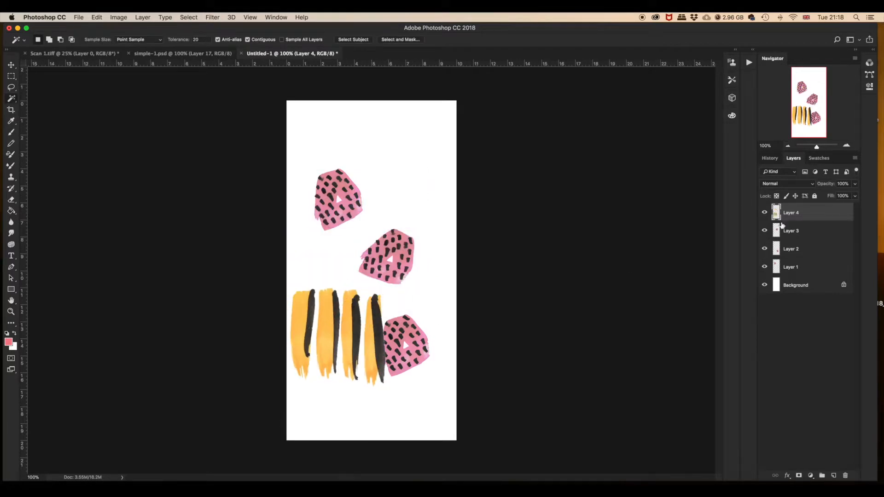
{"action": "left_click_drag", "start_coordinate": [791, 213], "coordinate": [791, 275]}
Duplicate the striped shape, rotate the copy upside down, and place it in the canvas's upper right behind the pink shapes.
{"action": "left_click_drag", "start_coordinate": [371, 300], "coordinate": [403, 171]}
{"action": "key", "text": "super+v"}
{"action": "key", "text": "ctrl+t"}
{"action": "left_click_drag", "start_coordinate": [460, 134], "coordinate": [373, 223]}
{"action": "key", "text": "Return"}
{"action": "key", "text": "w"}
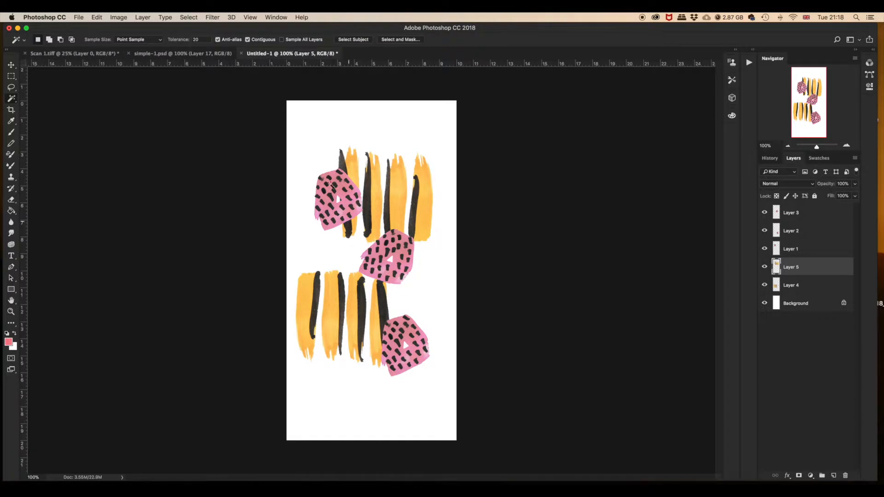
Lasso the small yellow dotted ring at the bottom of Scan 1.tiff and copy it.
{"action": "left_click", "coordinate": [74, 53]}
{"action": "key", "text": "l"}
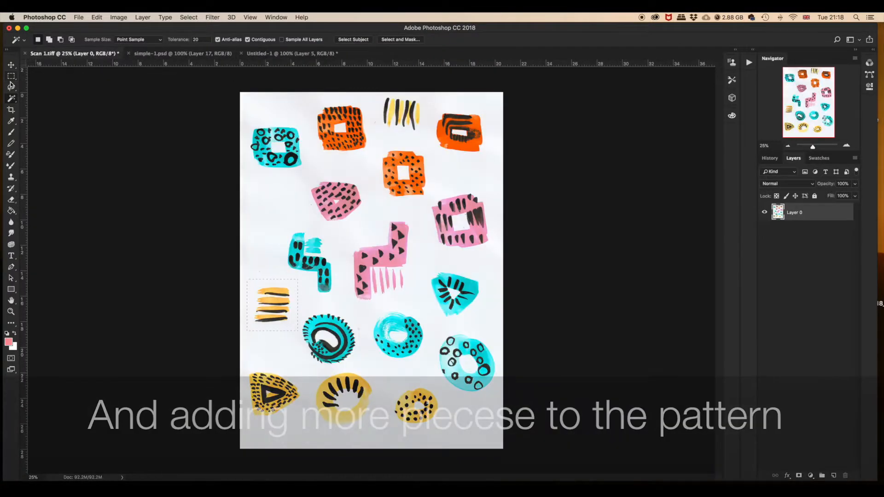
{"action": "left_click_drag", "start_coordinate": [435, 389], "coordinate": [385, 396]}
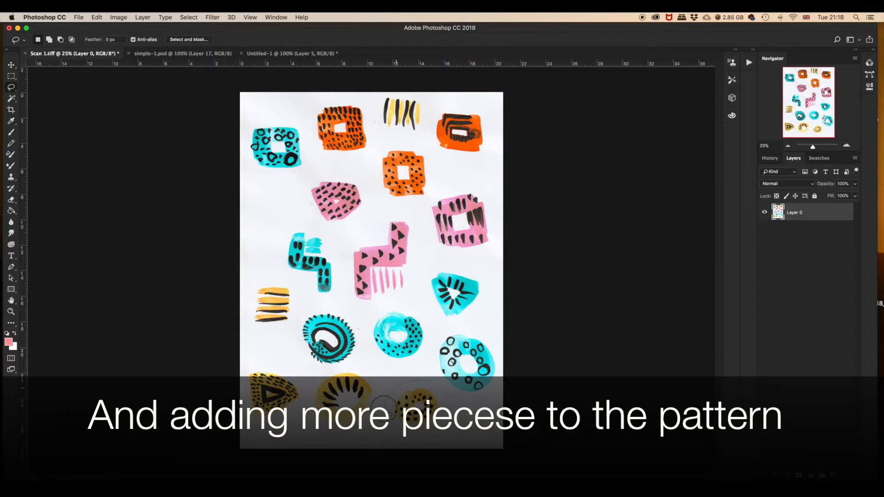
{"action": "left_click_drag", "start_coordinate": [452, 383], "coordinate": [435, 389]}
{"action": "key", "text": "super+c"}
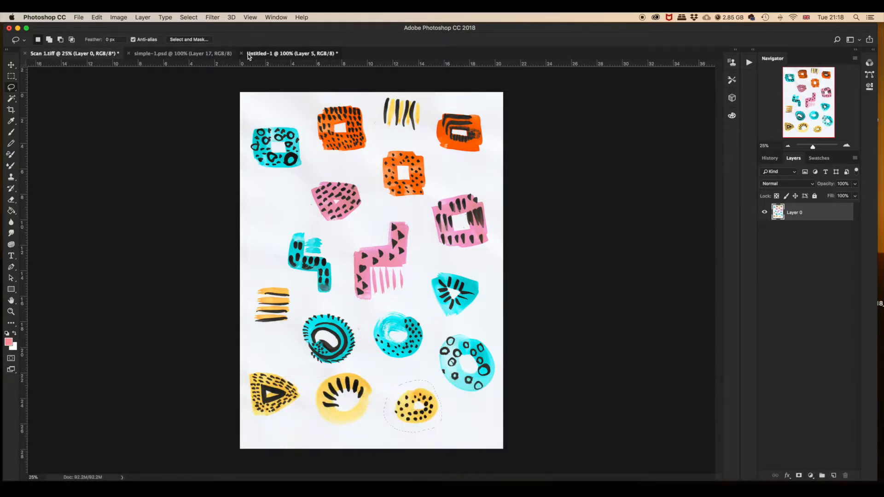
Paste the yellow dotted ring into Untitled-1, scale it down, and place it over the lower stripes.
{"action": "left_click", "coordinate": [290, 53]}
{"action": "key", "text": "super+v"}
{"action": "key", "text": "super+t"}
{"action": "left_click_drag", "start_coordinate": [525, 164], "coordinate": [391, 276]}
{"action": "key", "text": "Return"}
Delete the grey background around and inside the yellow ring using the Magic Wand and Similar.
{"action": "key", "text": "super+equal"}
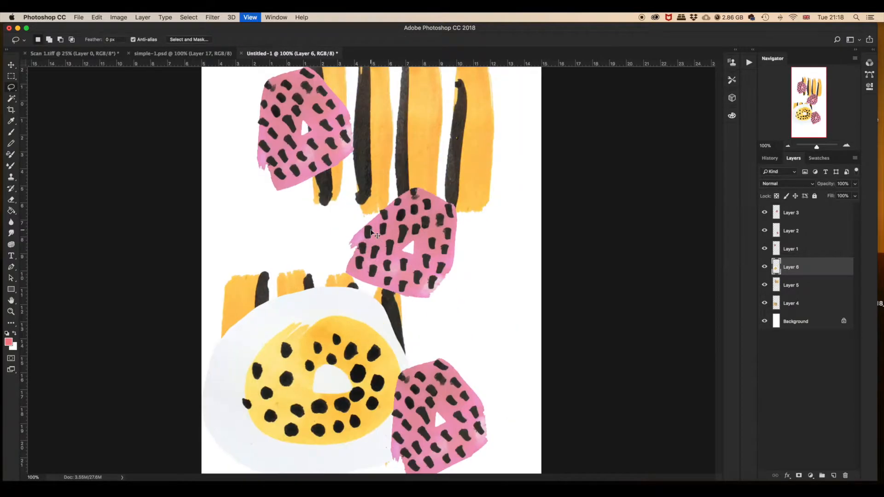
{"action": "left_click", "coordinate": [10, 97]}
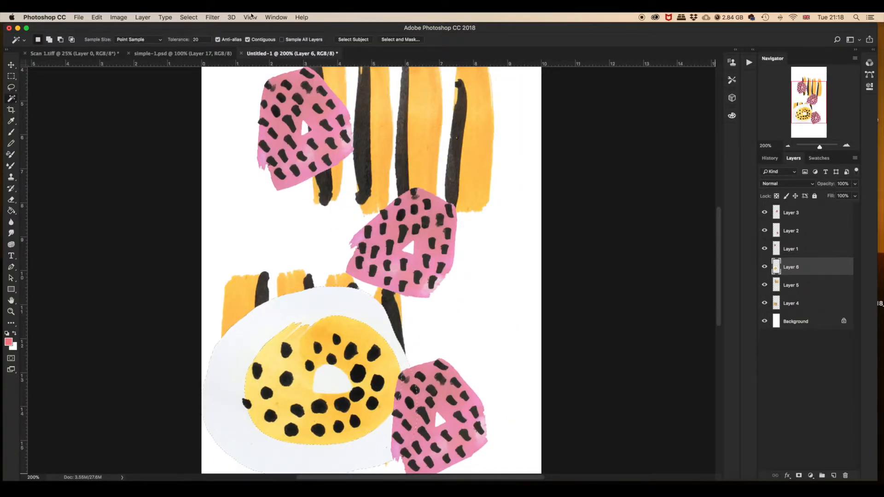
{"action": "left_click", "coordinate": [189, 17]}
{"action": "left_click", "coordinate": [276, 241]}
{"action": "key", "text": "Delete"}
{"action": "key", "text": "super+d"}
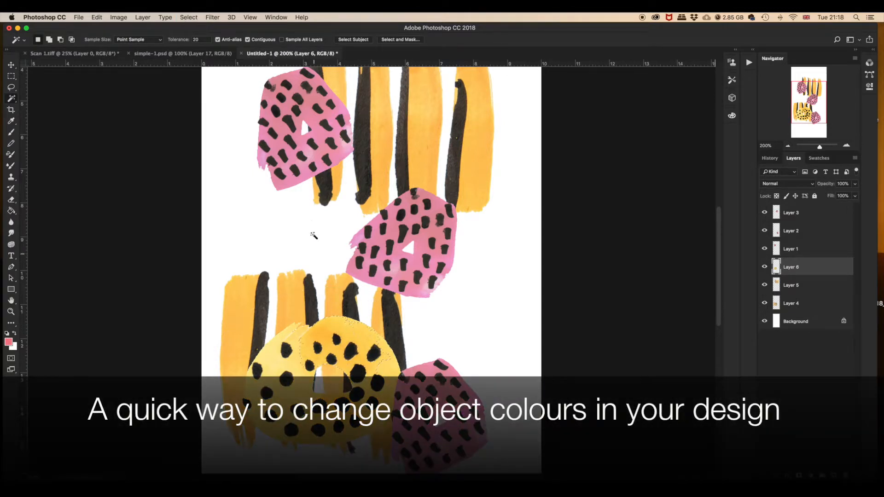
Extend the yellow selection on the dotted ring to similar colours.
{"action": "left_click", "coordinate": [189, 17]}
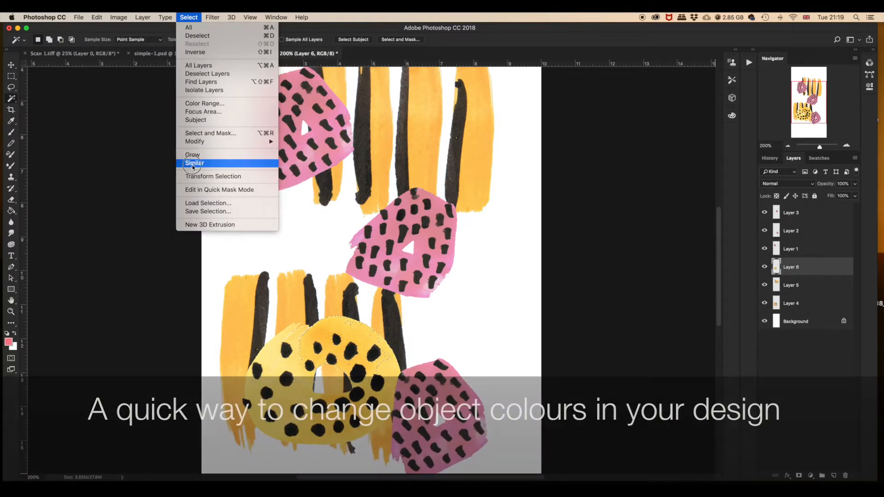
{"action": "left_click", "coordinate": [186, 184]}
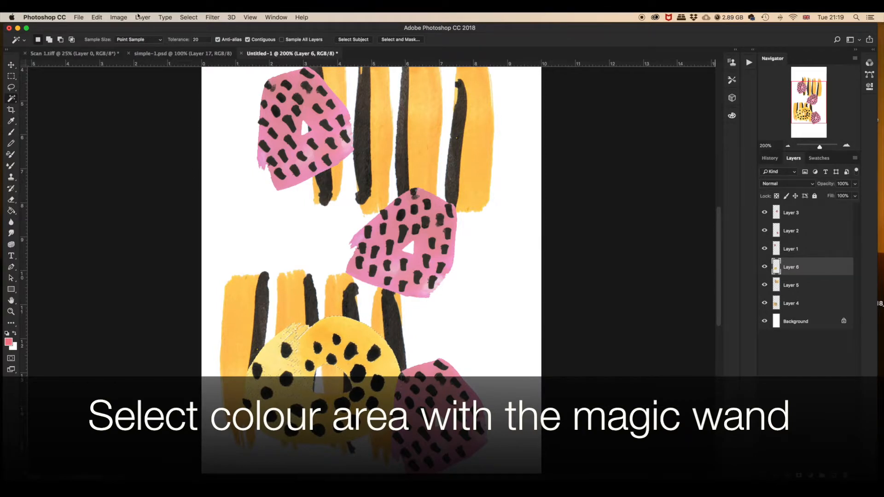
Select the yellow and orange areas with Color Range, sampling the dotted ring's yellow and widening the range.
{"action": "left_click", "coordinate": [189, 17]}
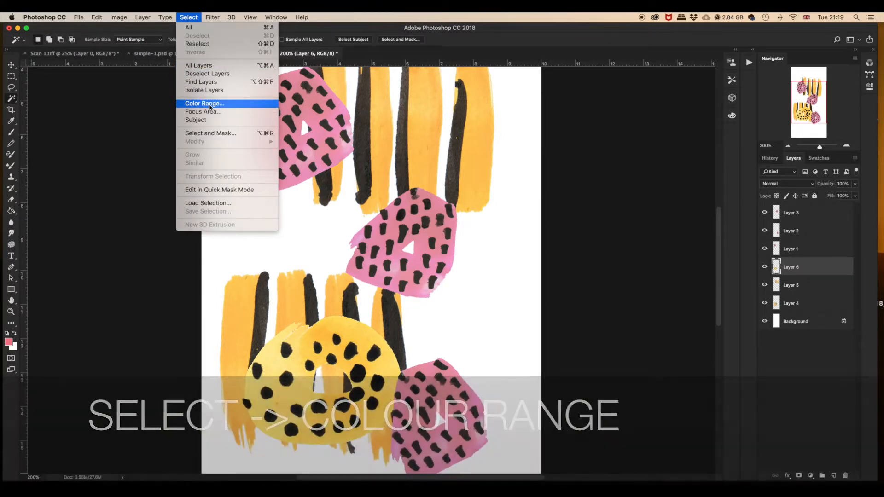
{"action": "left_click", "coordinate": [210, 104]}
{"action": "left_click", "coordinate": [349, 324]}
{"action": "left_click_drag", "start_coordinate": [504, 185], "coordinate": [558, 189]}
{"action": "left_click", "coordinate": [600, 155]}
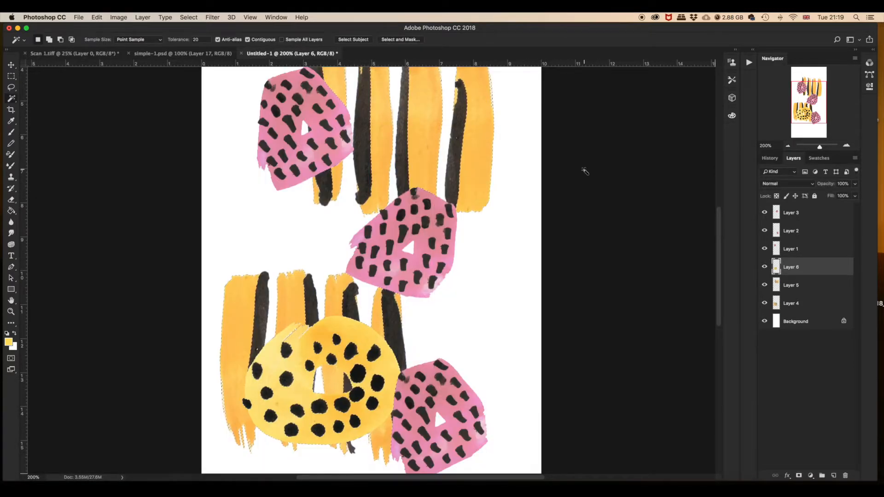
Adjust the colour of the selected yellow area of the dotted ring with Hue/Saturation.
{"action": "left_click", "coordinate": [118, 17]}
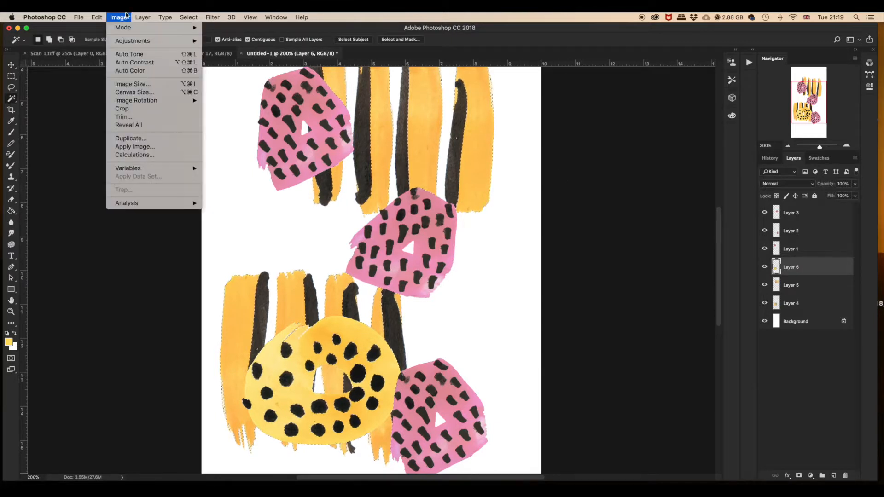
{"action": "mouse_move", "coordinate": [139, 41]}
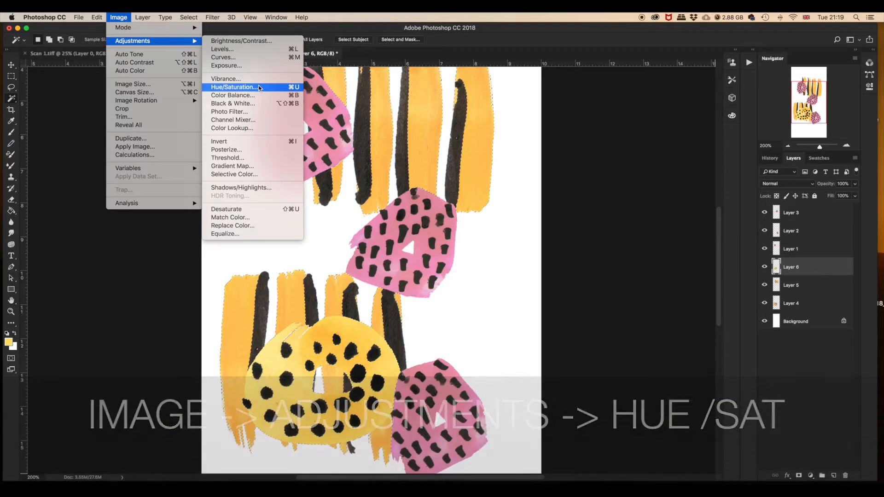
{"action": "left_click", "coordinate": [261, 88]}
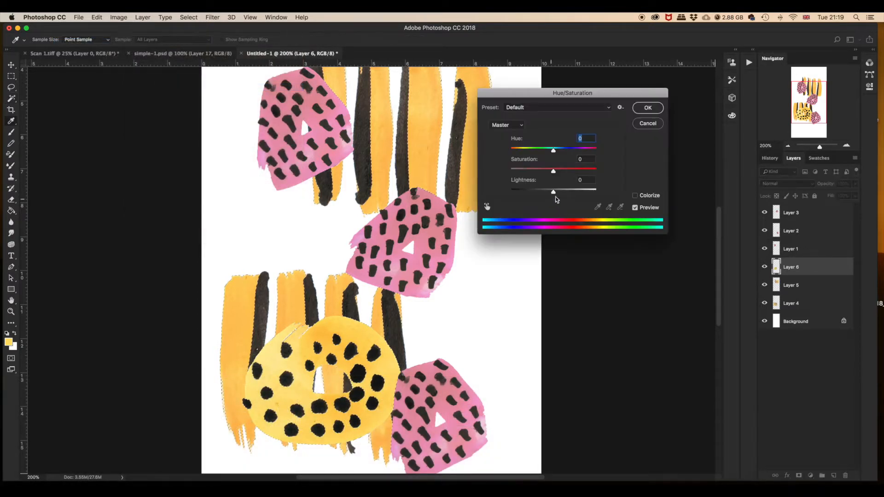
{"action": "left_click_drag", "start_coordinate": [555, 151], "coordinate": [558, 193]}
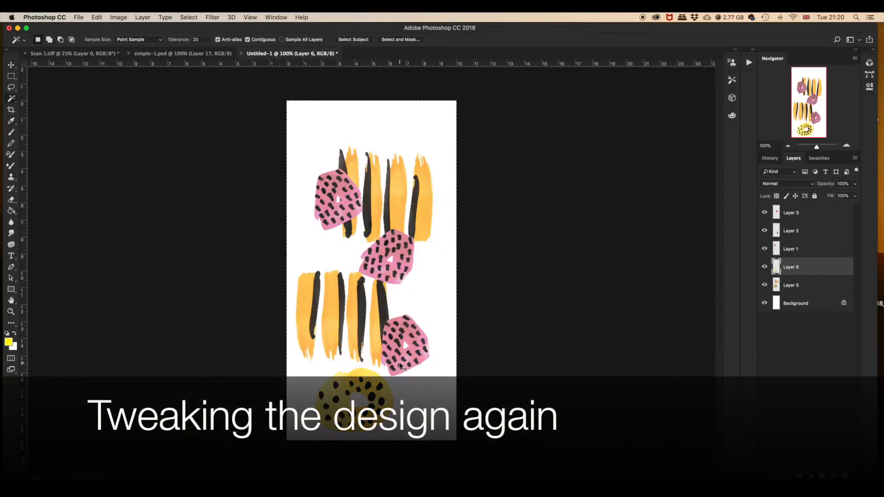
Duplicate the yellow dotted ring, rotate the copy, and place it over the upper stripes near the canvas's upper-right corner.
{"action": "key", "text": "super+z"}
{"action": "left_click_drag", "start_coordinate": [358, 280], "coordinate": [414, 151]}
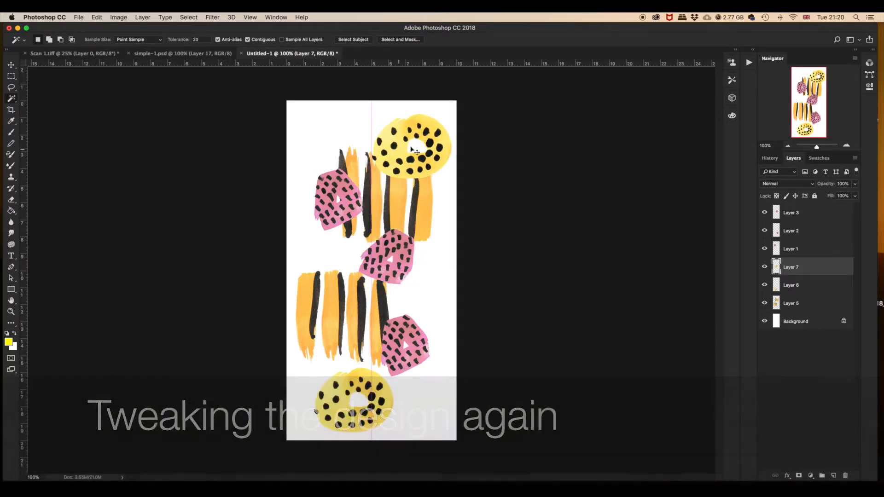
{"action": "key", "text": "super+t"}
{"action": "left_click_drag", "start_coordinate": [465, 111], "coordinate": [436, 167]}
{"action": "key", "text": "Return"}
{"action": "key", "text": "w"}
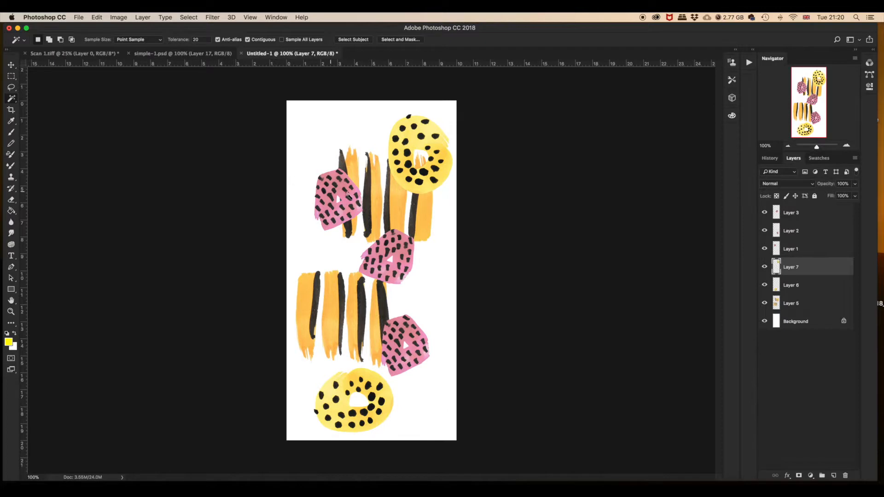
Select all the shape layers except the Background and merge them into one layer.
{"action": "key", "text": "super+alt+a"}
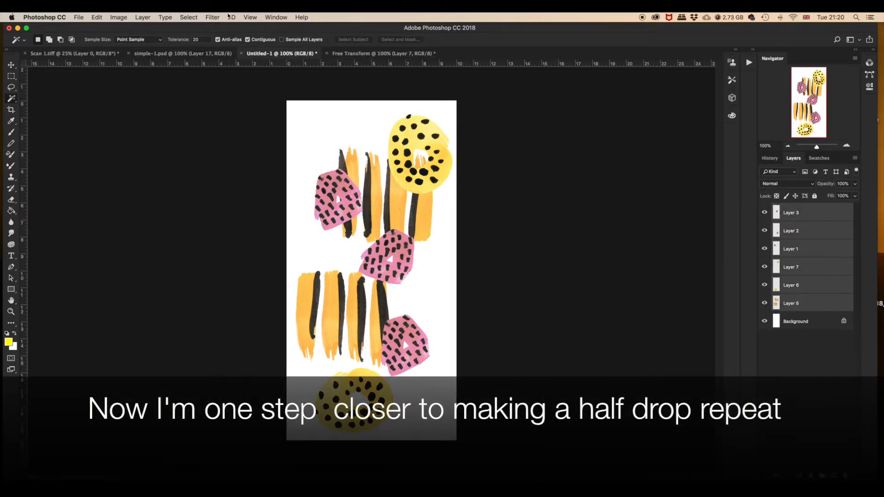
{"action": "left_click", "coordinate": [189, 17]}
{"action": "mouse_move", "coordinate": [142, 17]}
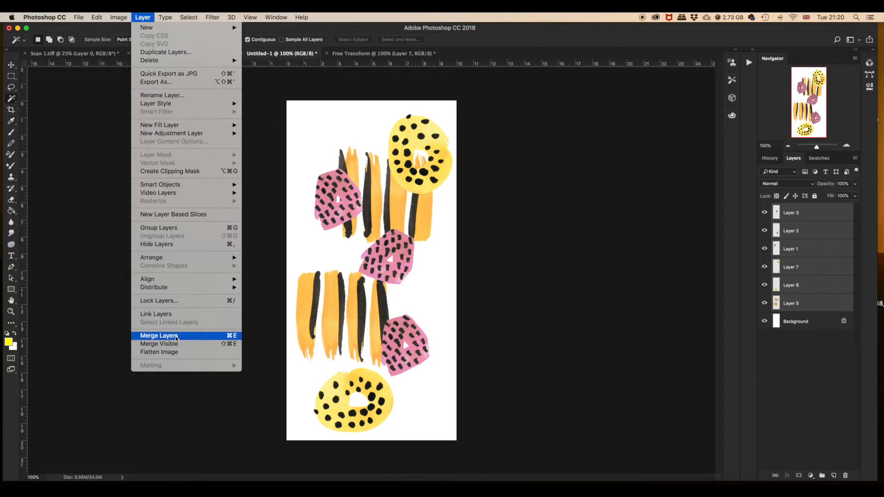
{"action": "left_click", "coordinate": [177, 336]}
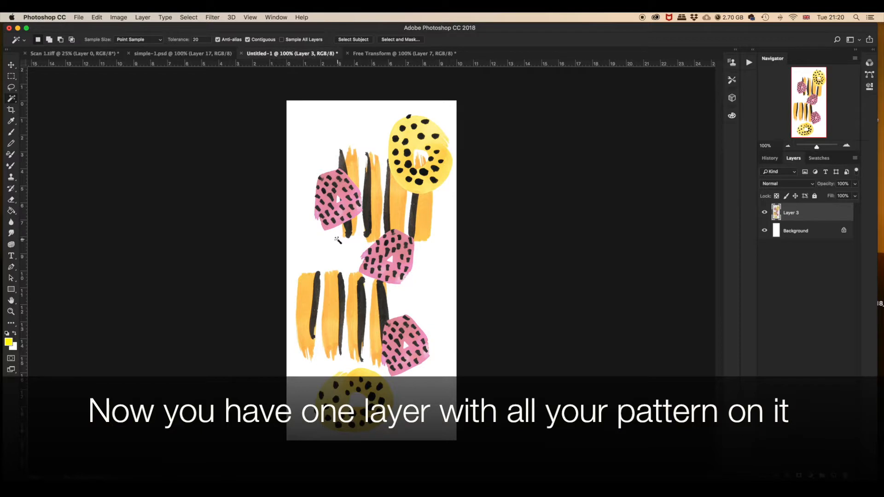
Select the whole canvas and copy the merged pattern layer.
{"action": "left_click", "coordinate": [77, 17]}
{"action": "mouse_move", "coordinate": [188, 16]}
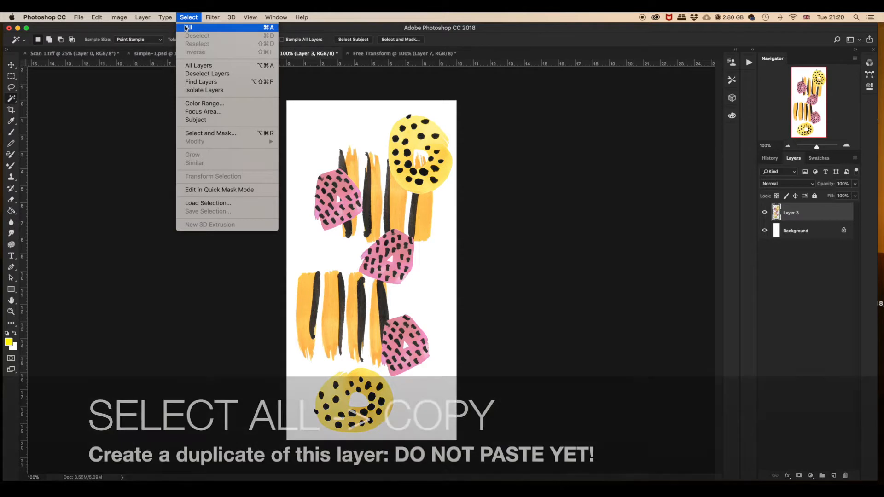
{"action": "left_click", "coordinate": [189, 27]}
{"action": "left_click", "coordinate": [97, 17]}
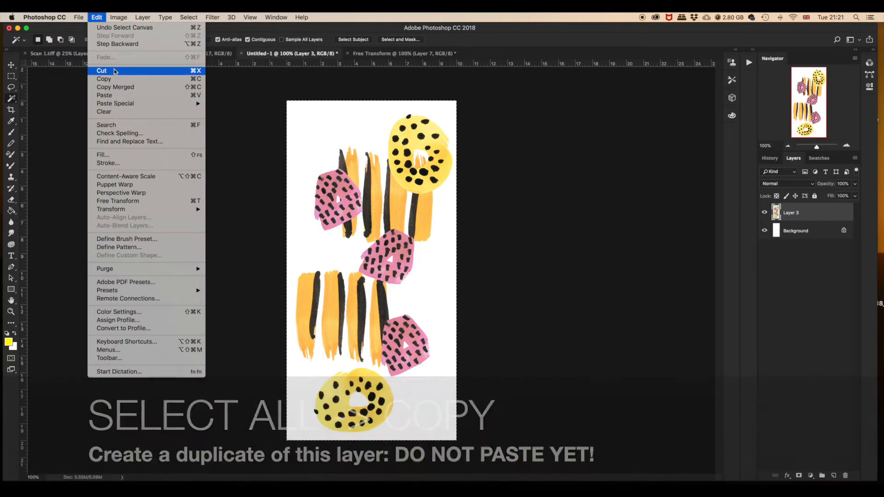
{"action": "left_click", "coordinate": [109, 79]}
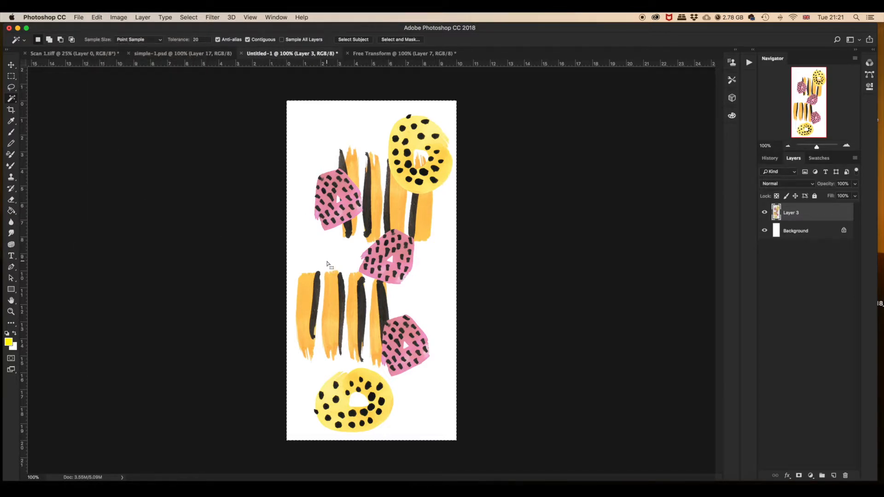
Check the document's width and height in pixels in Image Size.
{"action": "left_click", "coordinate": [119, 17]}
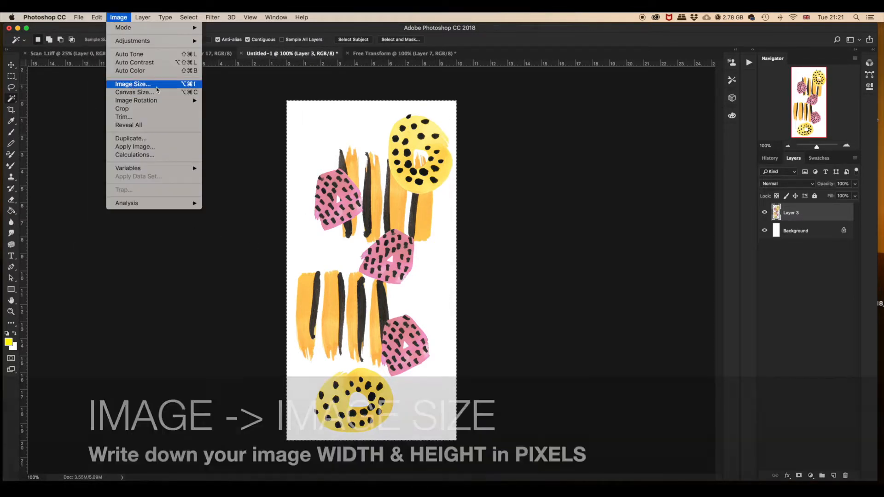
{"action": "left_click", "coordinate": [133, 83]}
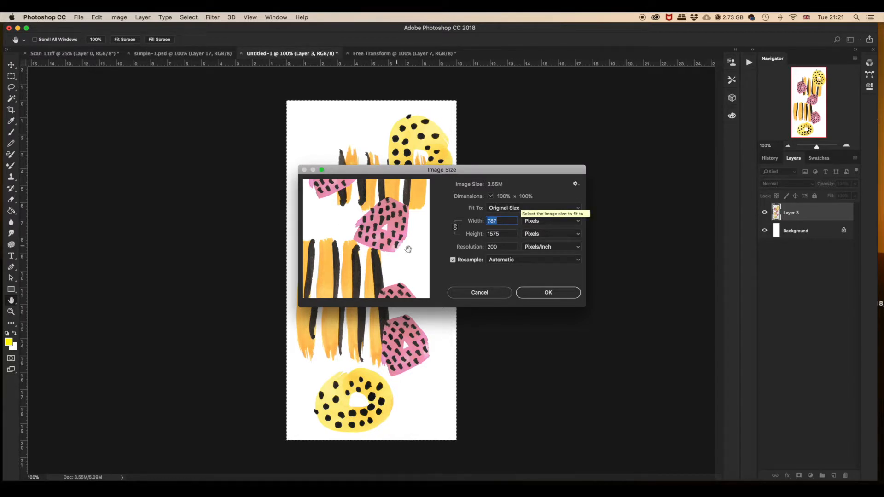
{"action": "left_click", "coordinate": [549, 293]}
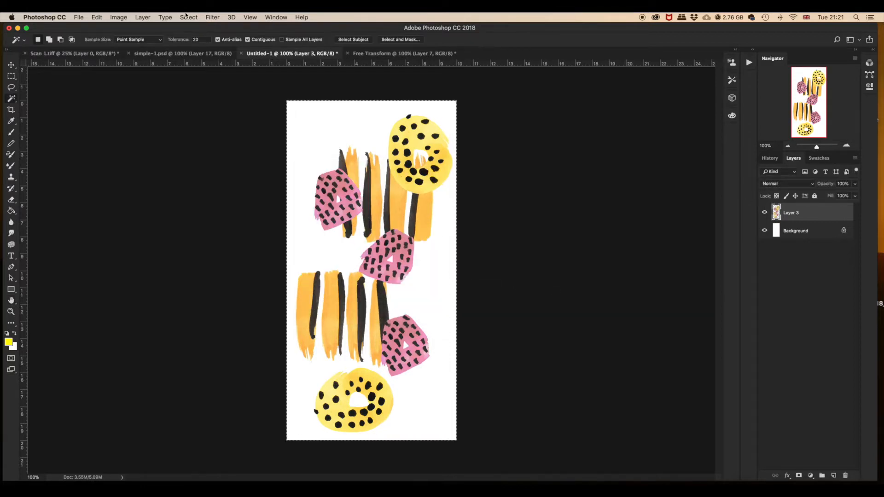
Apply the Offset filter to the merged layer with horizontal 0, vertical +787 pixels and Wrap Around.
{"action": "left_click", "coordinate": [187, 16]}
{"action": "mouse_move", "coordinate": [213, 17]}
{"action": "mouse_move", "coordinate": [265, 200]}
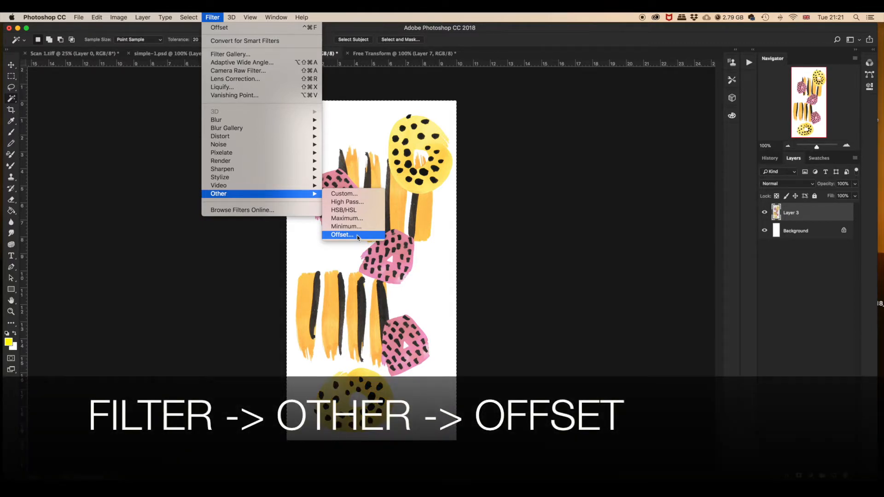
{"action": "left_click", "coordinate": [357, 235]}
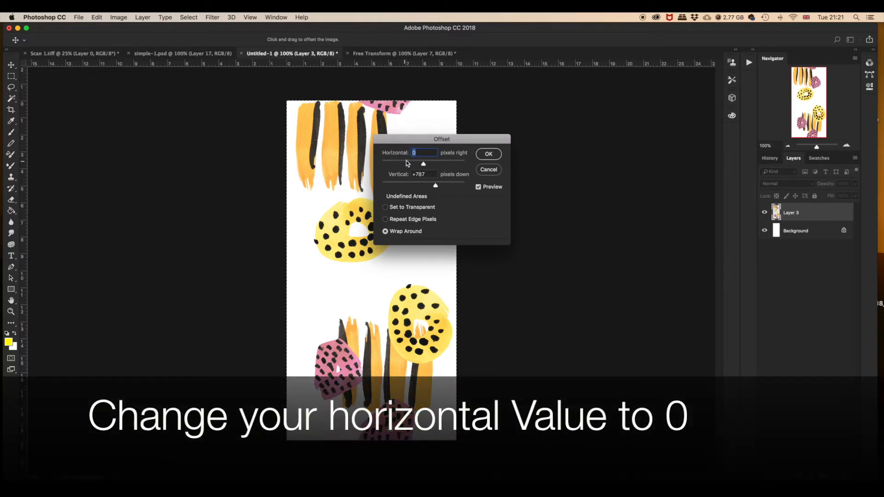
{"action": "left_click", "coordinate": [436, 174]}
{"action": "left_click", "coordinate": [430, 174]}
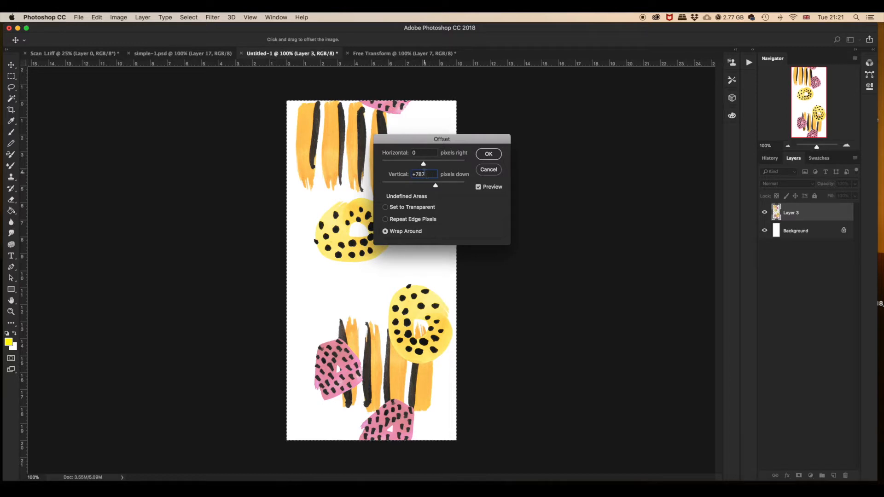
{"action": "left_click", "coordinate": [489, 155]}
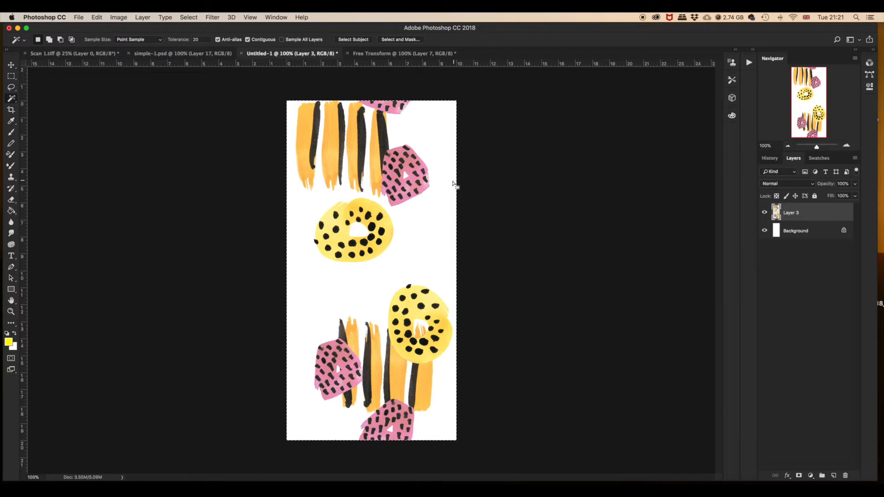
Extend the canvas to 200 percent width, anchored at the middle left so the new space is added on the right.
{"action": "left_click", "coordinate": [119, 17]}
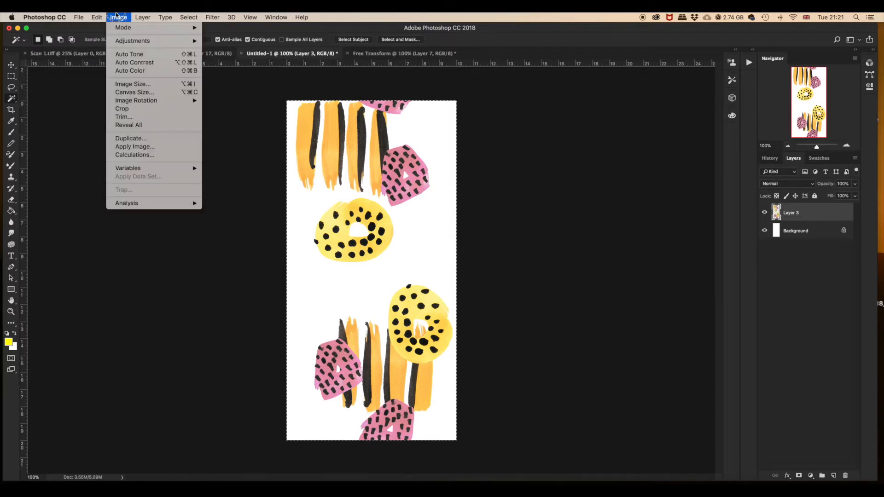
{"action": "left_click", "coordinate": [135, 92]}
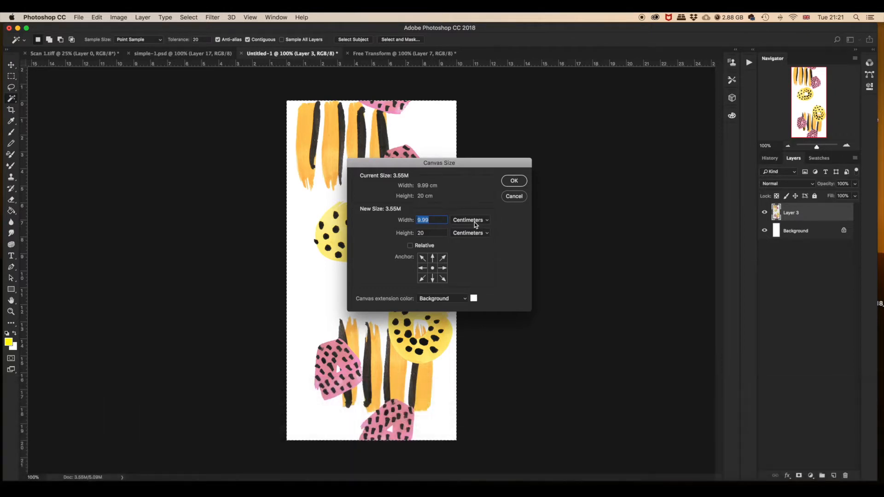
{"action": "left_click", "coordinate": [474, 222]}
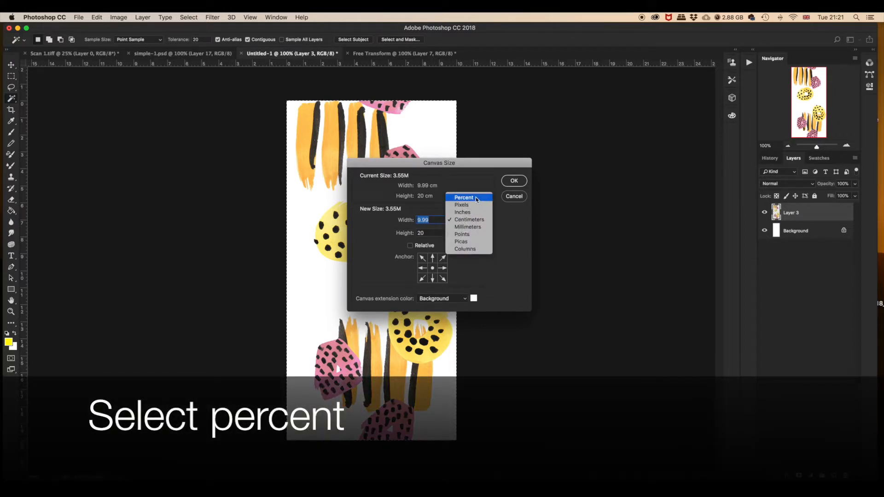
{"action": "left_click", "coordinate": [477, 198]}
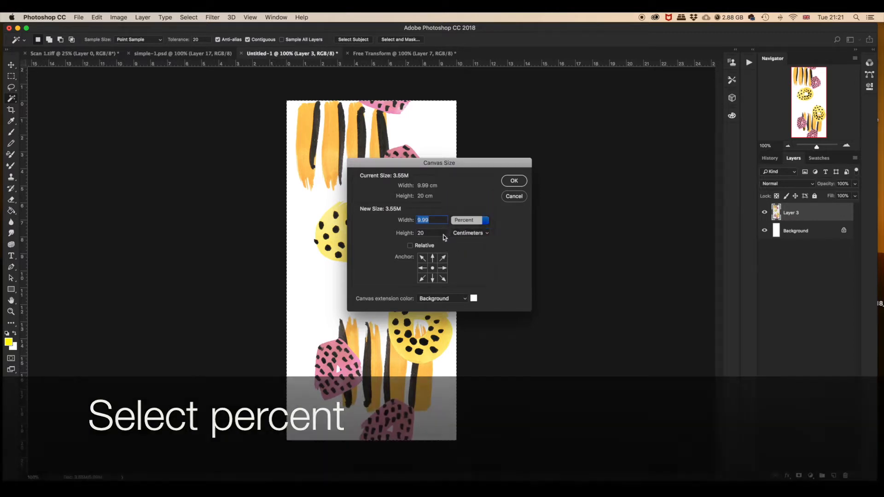
{"action": "left_click", "coordinate": [423, 268]}
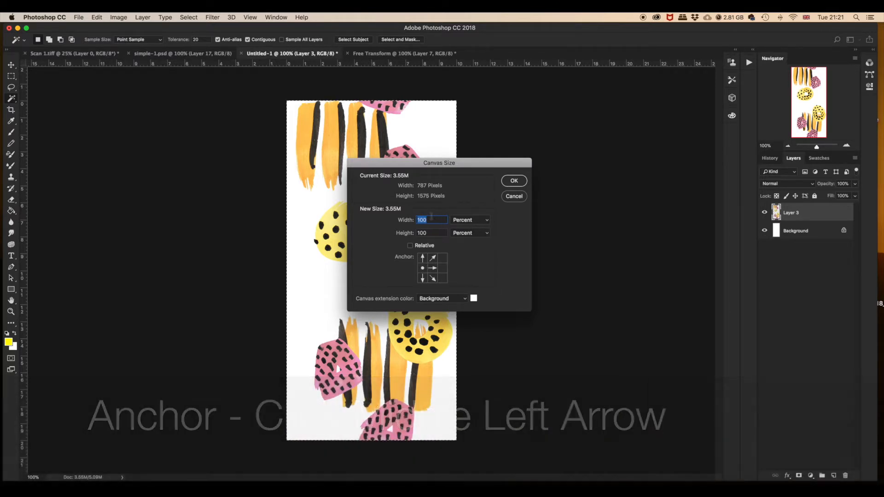
{"action": "left_click", "coordinate": [435, 220]}
{"action": "double_click", "coordinate": [418, 220]}
{"action": "type", "text": "200"}
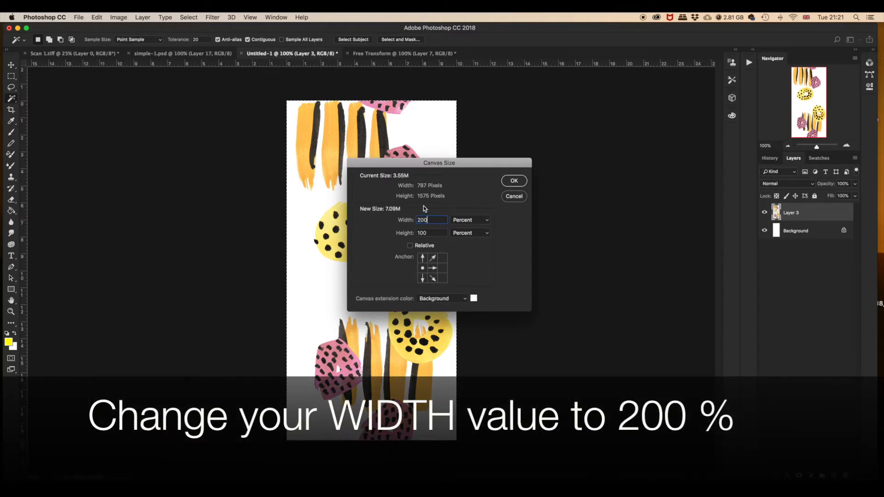
{"action": "left_click", "coordinate": [515, 182]}
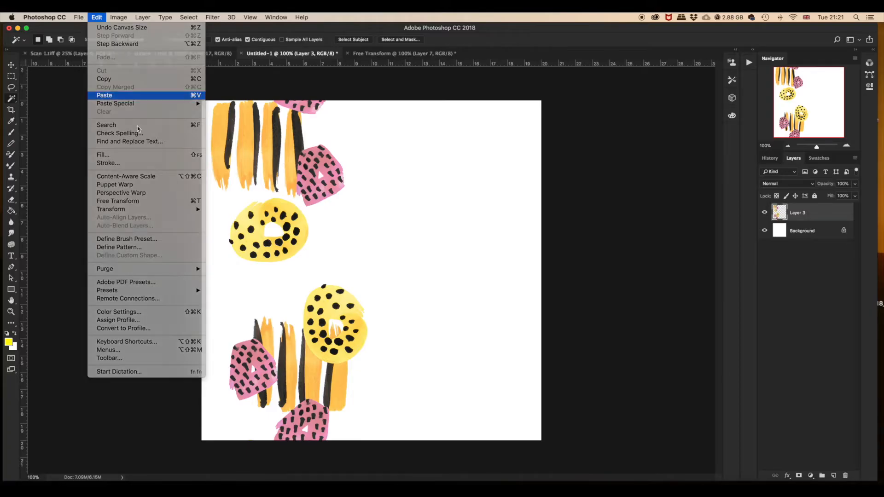
Paste the copied original pattern and move it into the empty right half of the canvas.
{"action": "left_click", "coordinate": [102, 91]}
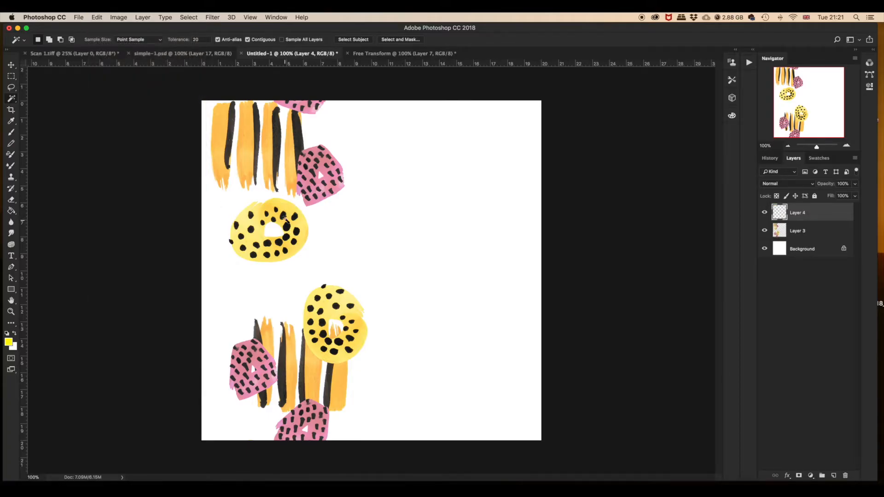
{"action": "left_click_drag", "start_coordinate": [360, 206], "coordinate": [459, 205]}
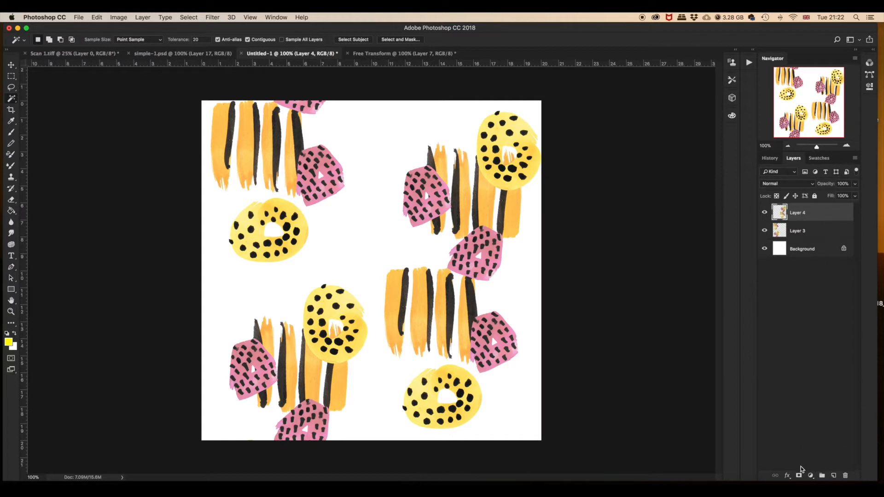
Paste the turquoise dotted shape onto a new layer, delete its pale background with the Magic Wand, and deselect.
{"action": "left_click", "coordinate": [834, 476]}
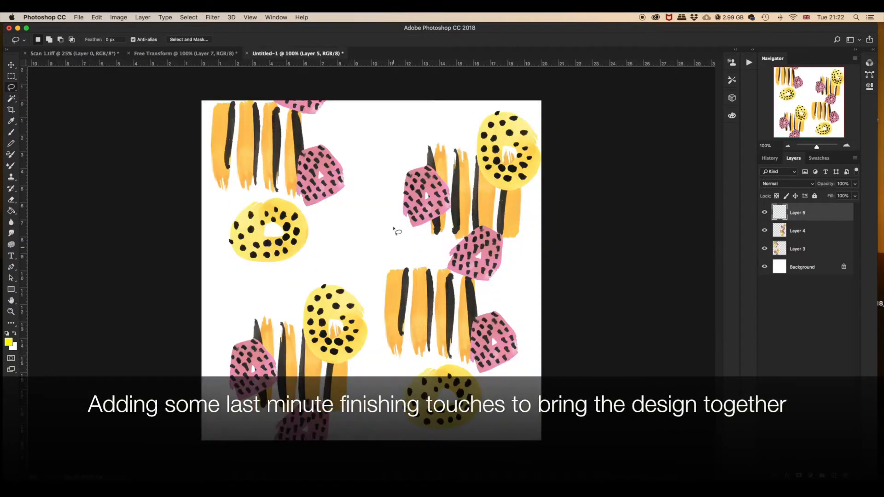
{"action": "key", "text": "super+v"}
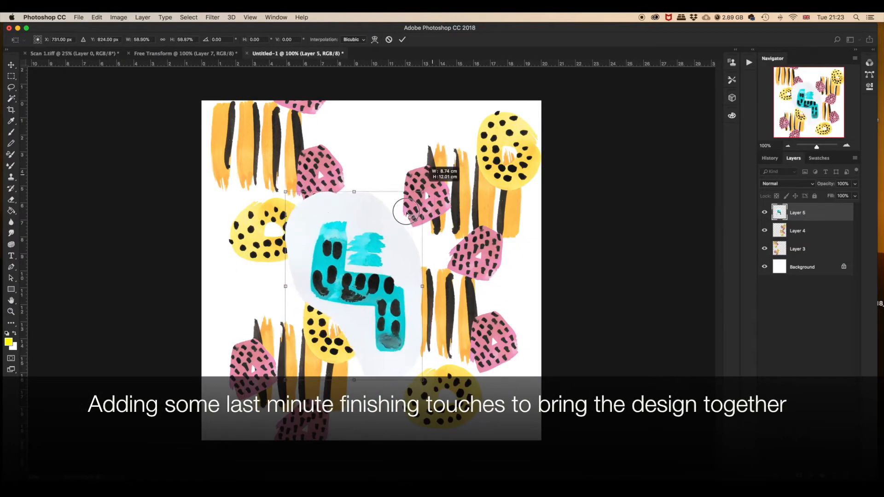
{"action": "key", "text": "w"}
{"action": "left_click", "coordinate": [346, 195]}
{"action": "left_click", "coordinate": [212, 17]}
{"action": "key", "text": "Delete"}
{"action": "key", "text": "super+d"}
Scale down and rotate the turquoise shape, placing it in the gap at the middle of the design.
{"action": "key", "text": "super+t"}
{"action": "left_click_drag", "start_coordinate": [363, 258], "coordinate": [356, 244]}
{"action": "left_click_drag", "start_coordinate": [400, 280], "coordinate": [266, 280]}
{"action": "key", "text": "Return"}
{"action": "key", "text": "super+z"}
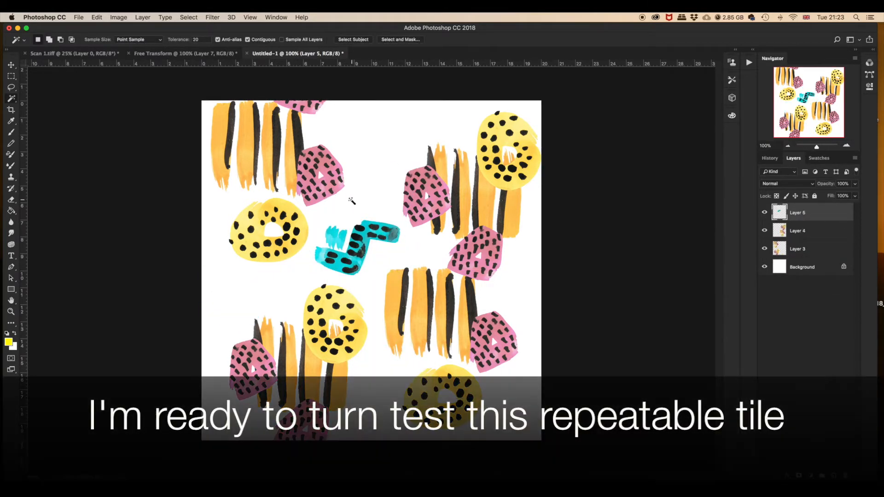
Select the whole canvas and define it as a pattern, keeping the suggested name.
{"action": "left_click", "coordinate": [190, 16]}
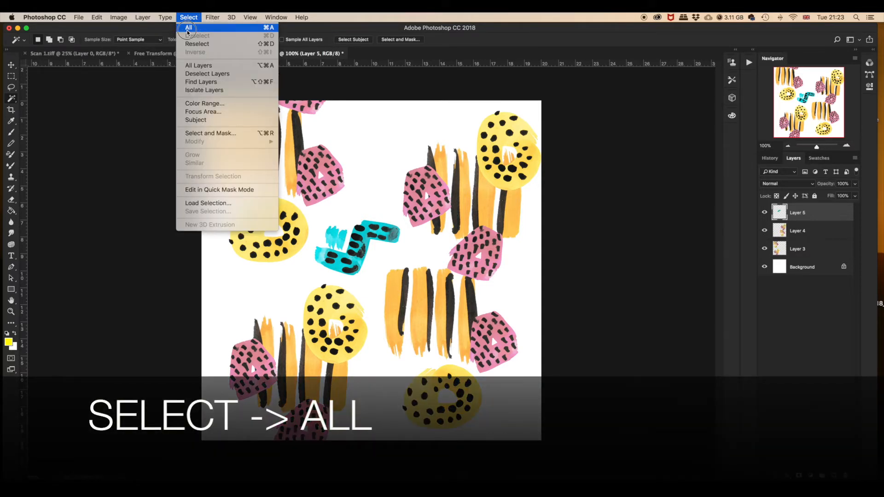
{"action": "left_click", "coordinate": [188, 27]}
{"action": "left_click", "coordinate": [118, 17]}
{"action": "mouse_move", "coordinate": [96, 17]}
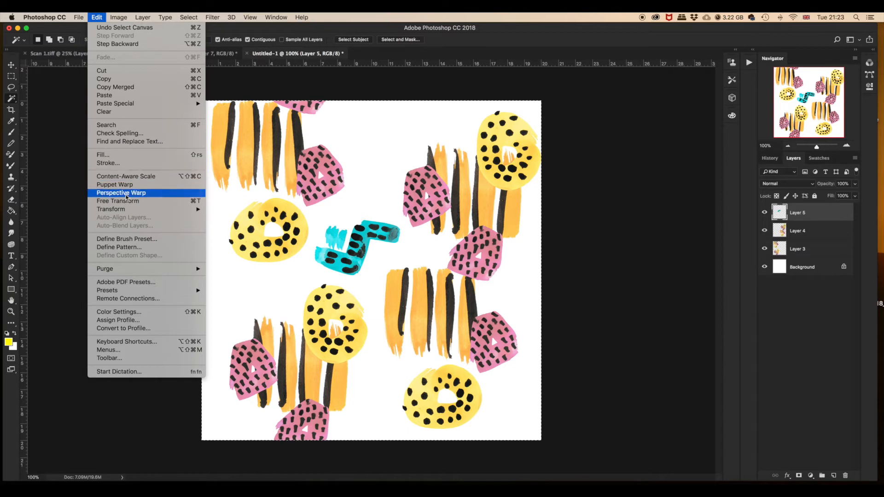
{"action": "left_click", "coordinate": [139, 248]}
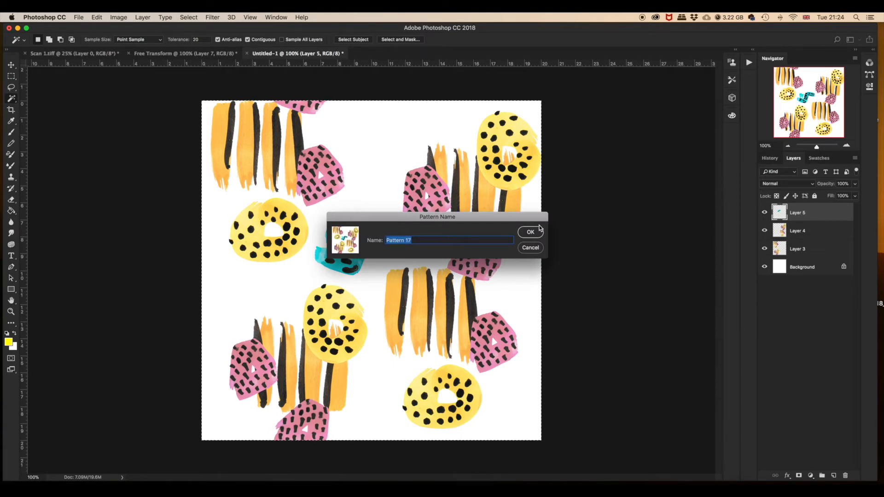
{"action": "left_click", "coordinate": [530, 232]}
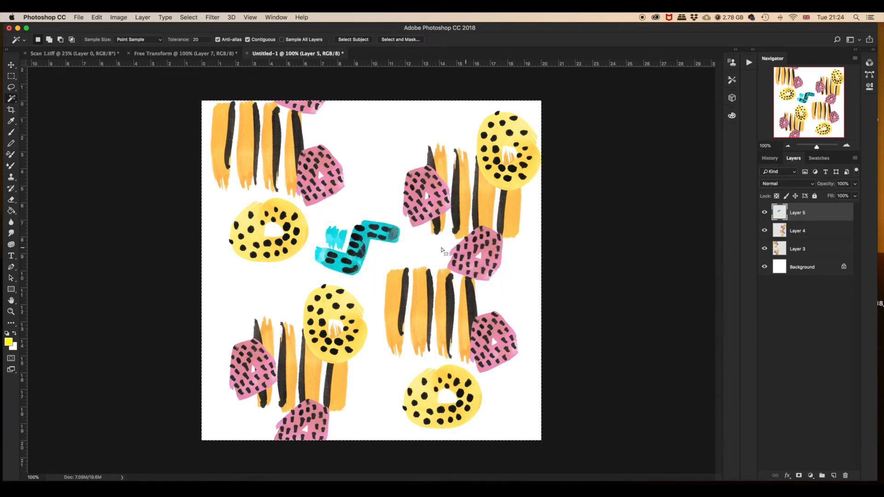
Create a new 100 x 100 centimeter document at 200 pixels/inch with a white background.
{"action": "left_click", "coordinate": [78, 17]}
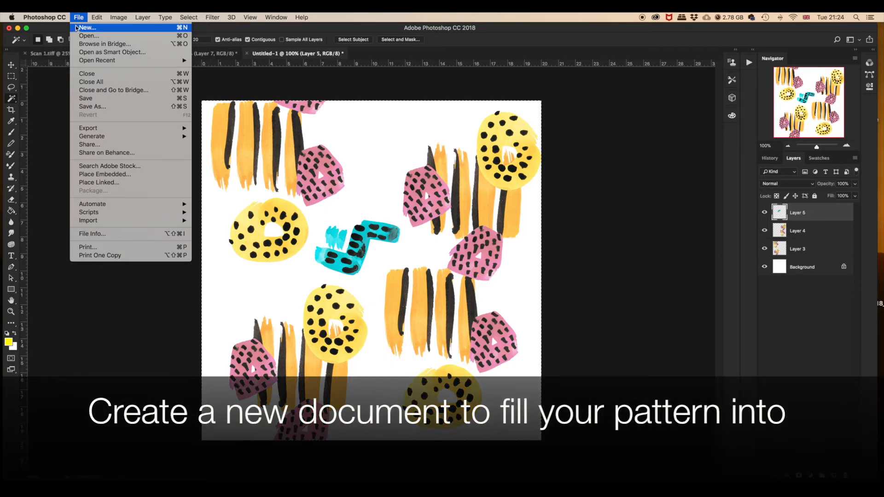
{"action": "left_click", "coordinate": [77, 28]}
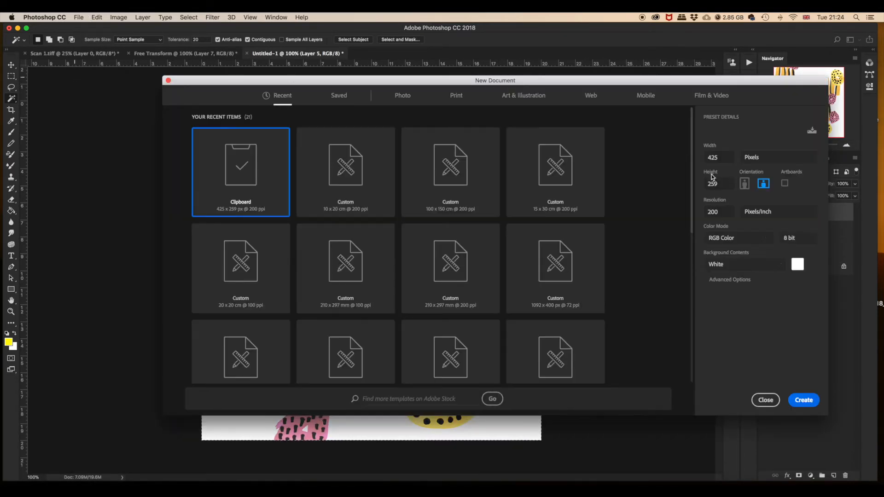
{"action": "left_click", "coordinate": [772, 157]}
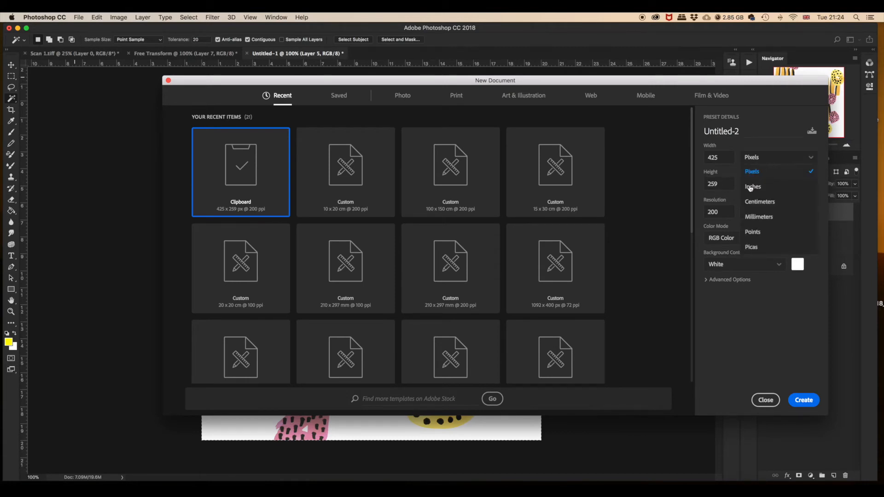
{"action": "left_click", "coordinate": [749, 201]}
{"action": "left_click_drag", "start_coordinate": [720, 158], "coordinate": [697, 158]}
{"action": "type", "text": "100"}
{"action": "key", "text": "Tab"}
{"action": "type", "text": "100"}
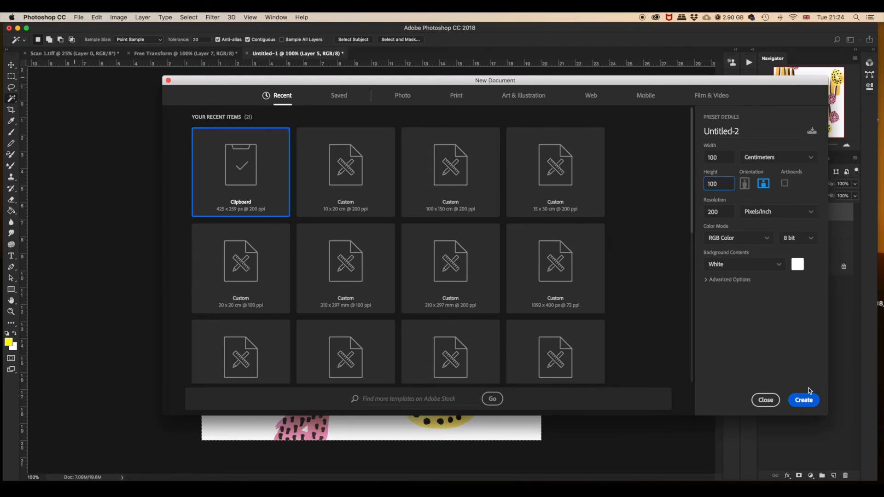
{"action": "key", "text": "Return"}
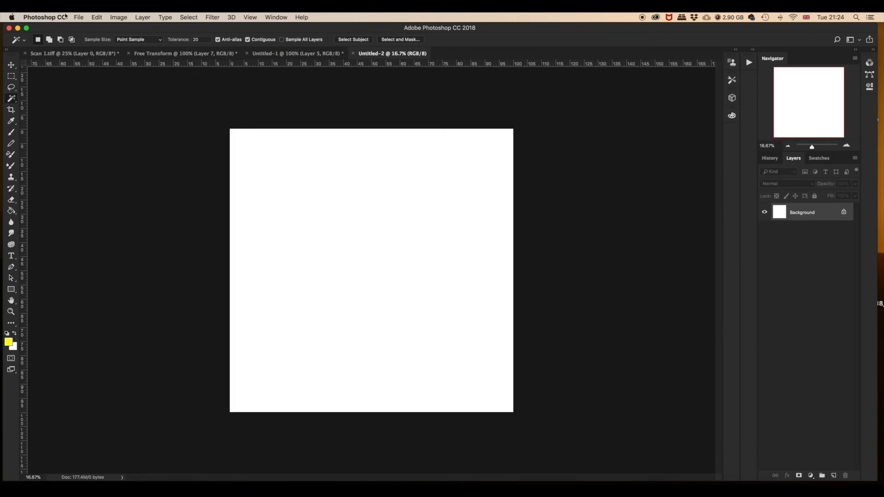
Fill the blank canvas with the newly defined half-drop pattern using the Paint Bucket, and inspect the repeat up close.
{"action": "left_click", "coordinate": [11, 212]}
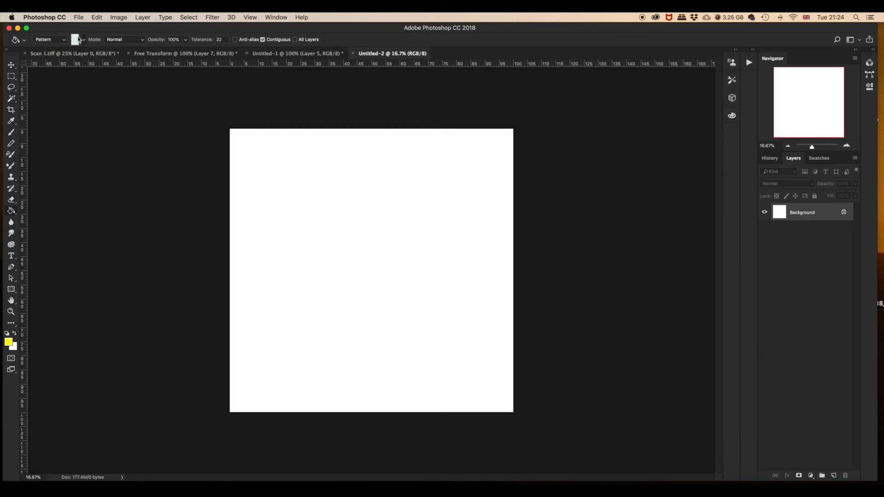
{"action": "left_click", "coordinate": [83, 40]}
{"action": "left_click", "coordinate": [47, 100]}
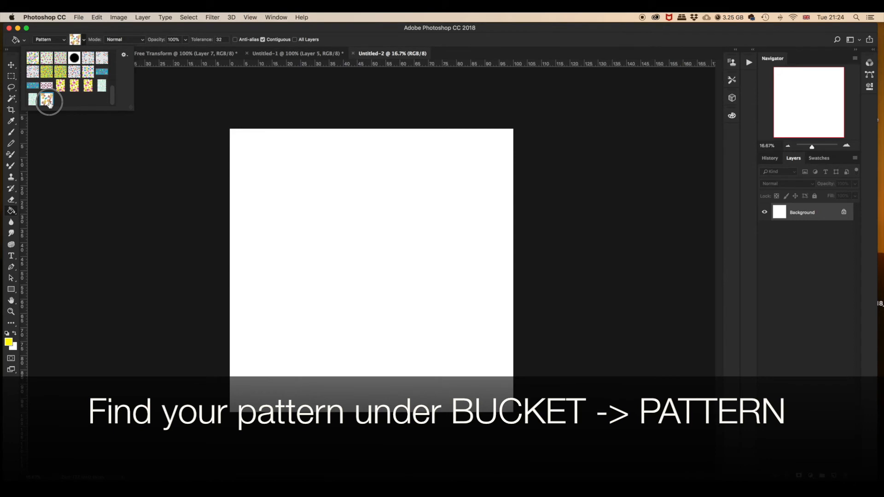
{"action": "left_click", "coordinate": [228, 187]}
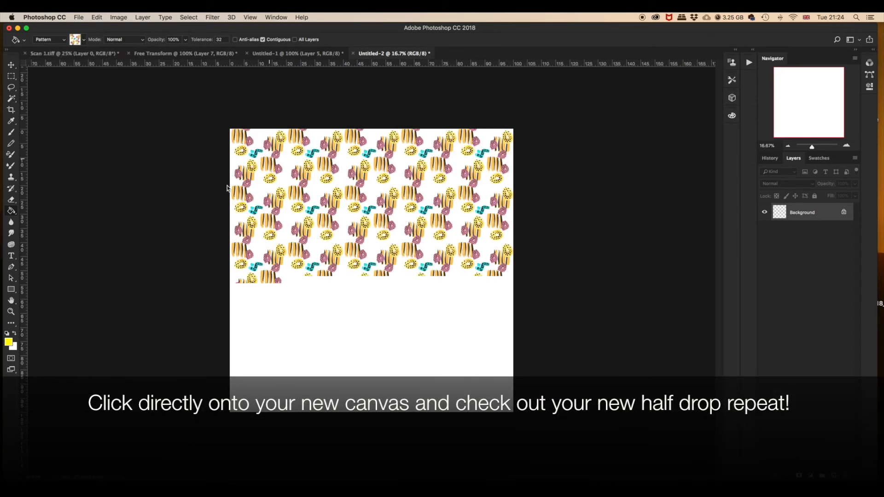
{"action": "key", "text": "super+plus"}
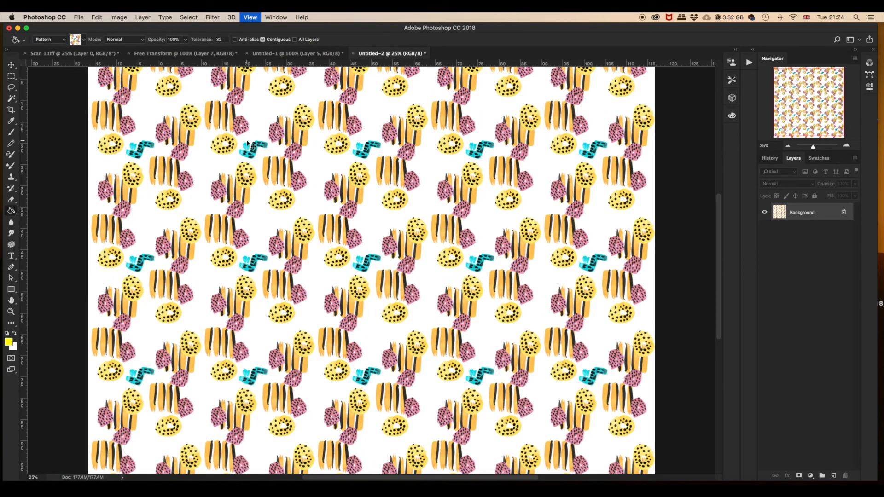
{"action": "key", "text": "super+plus"}
{"action": "key", "text": "super+plus"}
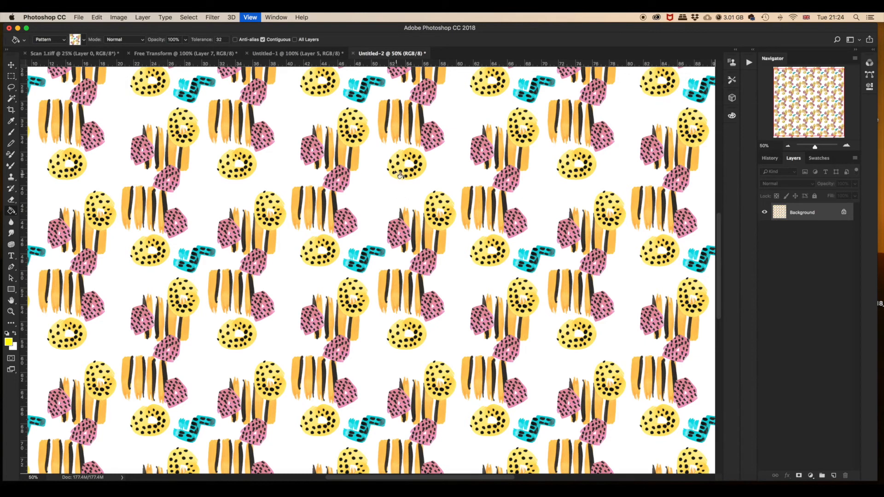
{"action": "left_click_drag", "start_coordinate": [717, 226], "coordinate": [731, 190]}
{"action": "left_click_drag", "start_coordinate": [501, 478], "coordinate": [474, 475]}
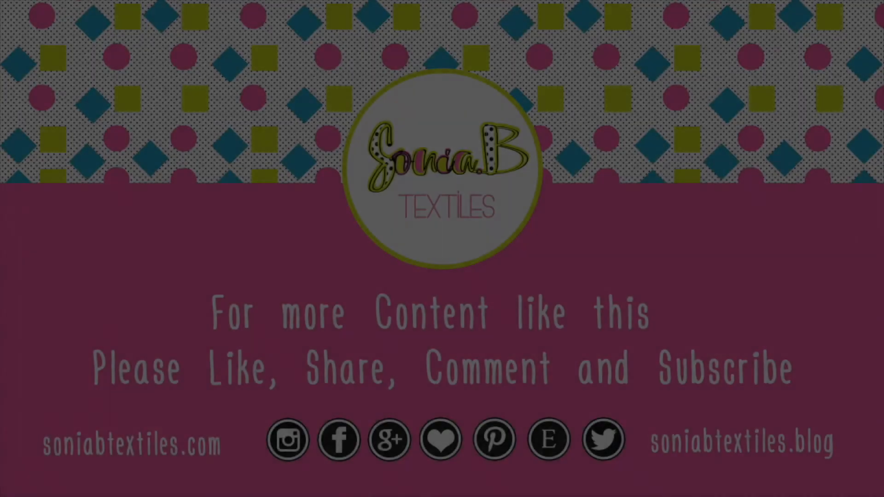